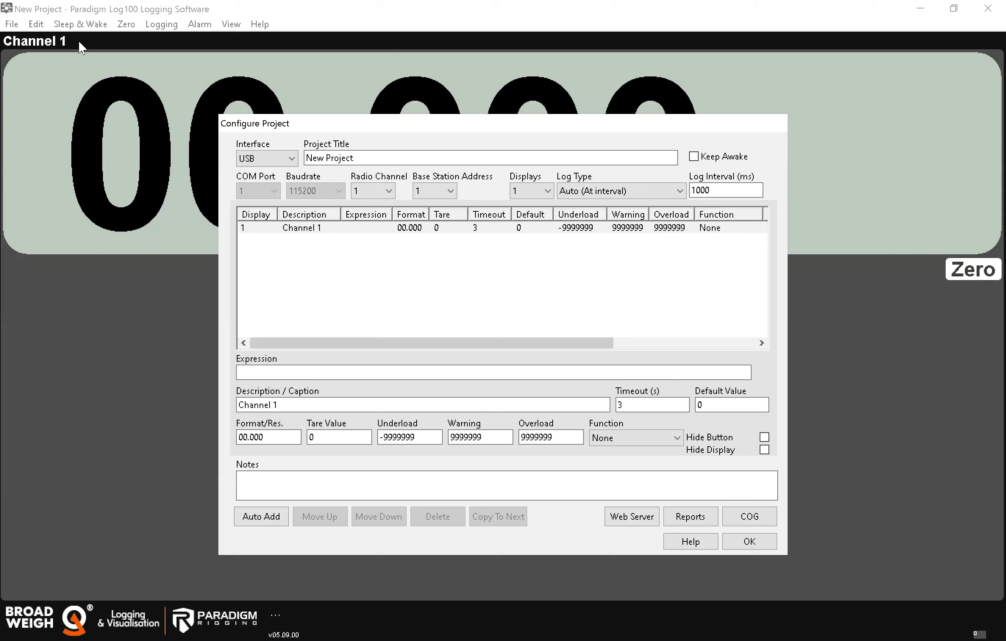
Step: Set the project title to "LSM 6 Cell" and enable Keep Awake for the project
left_click(390, 157)
key("BackSpace")
key("BackSpace")
key("BackSpace")
key("BackSpace")
key("BackSpace")
key("BackSpace")
key("BackSpace")
key("BackSpace")
key("BackSpace")
key("BackSpace")
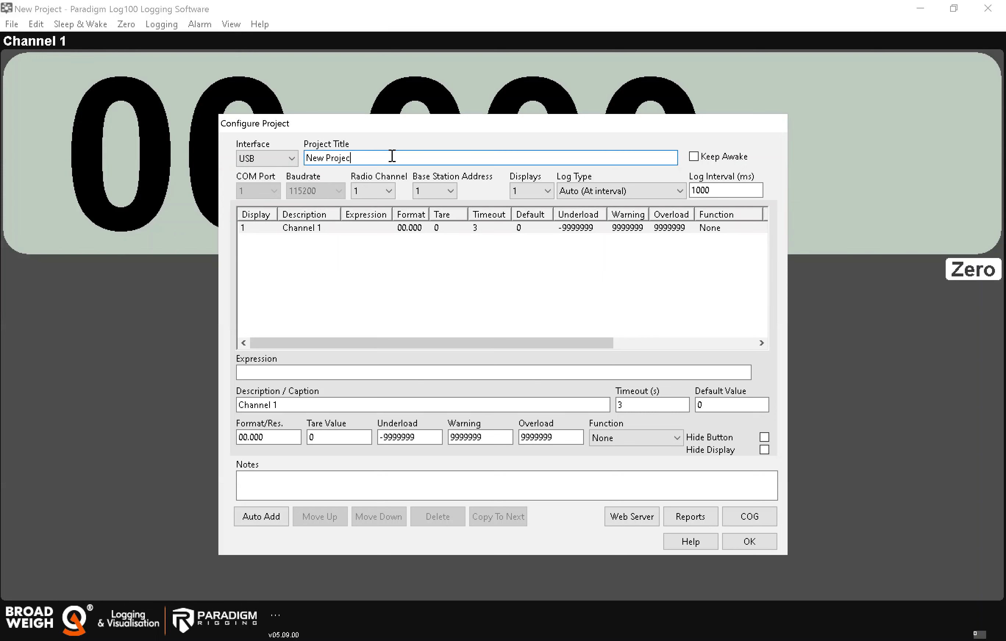
key("BackSpace")
type("LSM ^ ")
type("Cel")
key("BackSpace")
key("BackSpace")
key("BackSpace")
key("BackSpace")
key("BackSpace")
type("6 Cell")
left_click(693, 156)
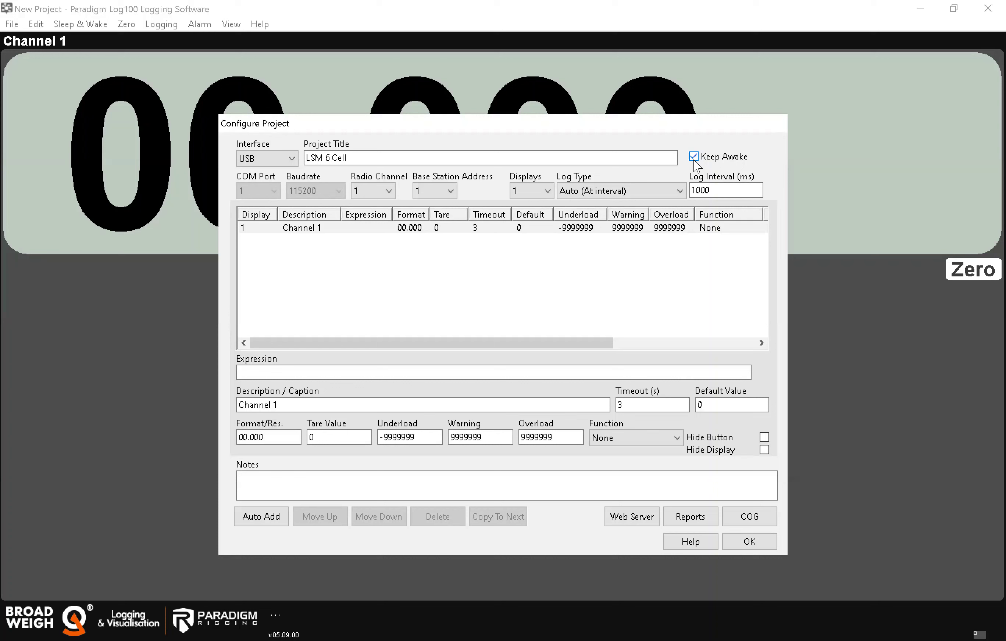
Step: Set the radio channel to 15 and the number of displays to 7
left_click(382, 192)
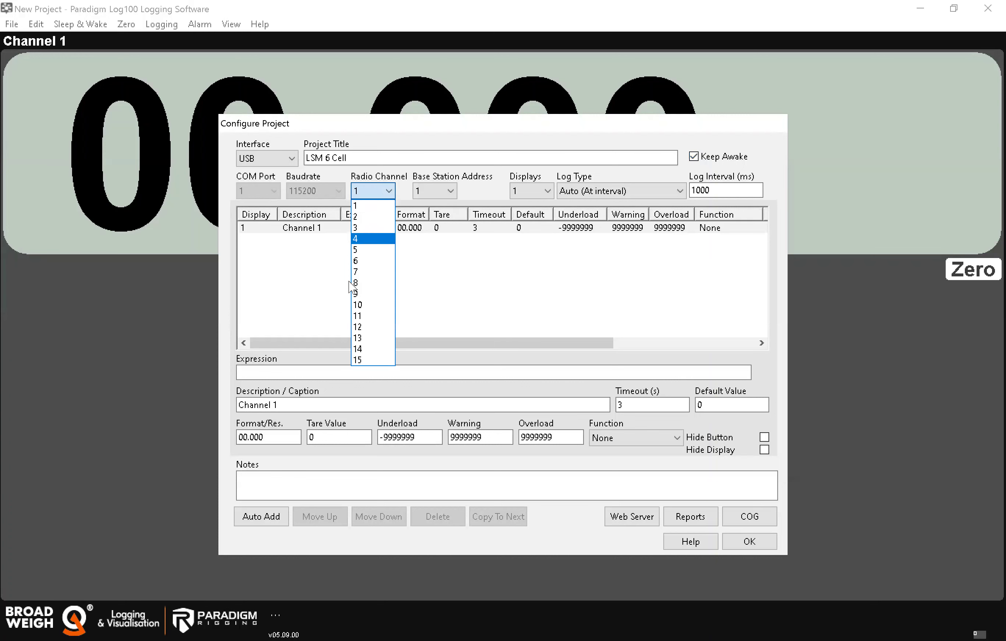
left_click(376, 358)
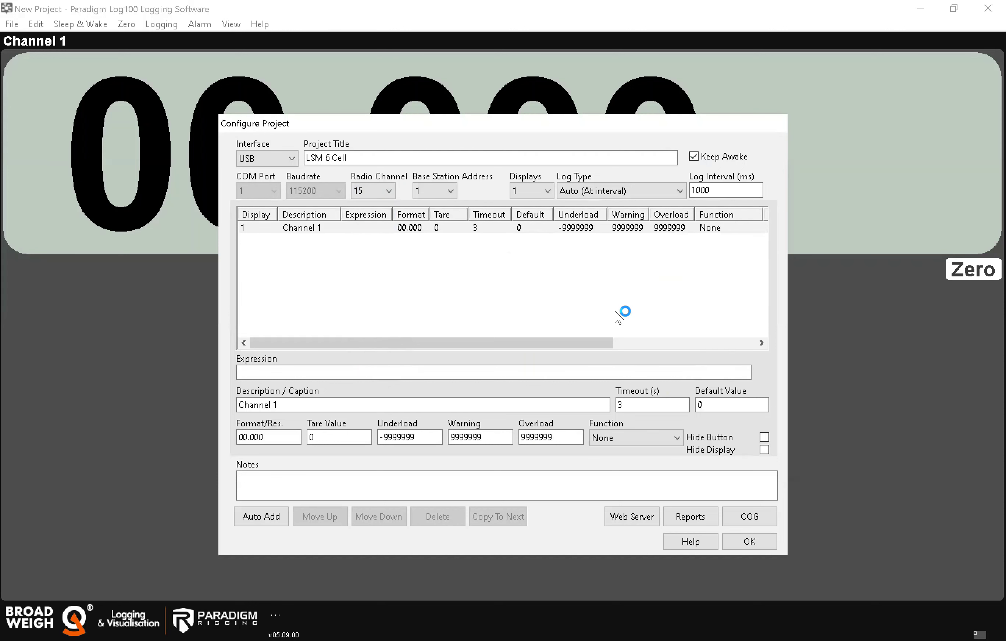
left_click(540, 195)
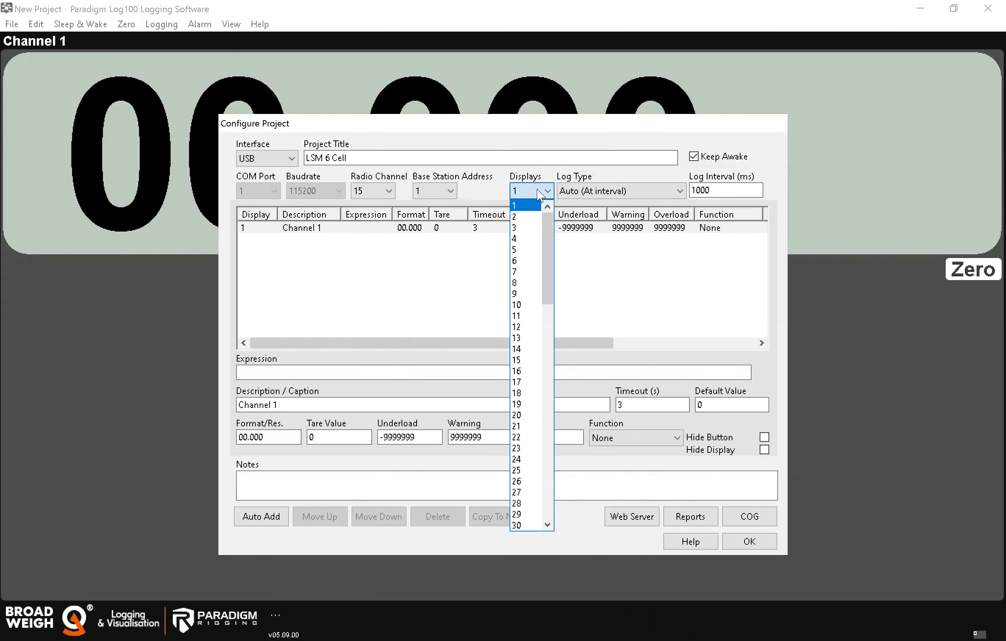
left_click(520, 275)
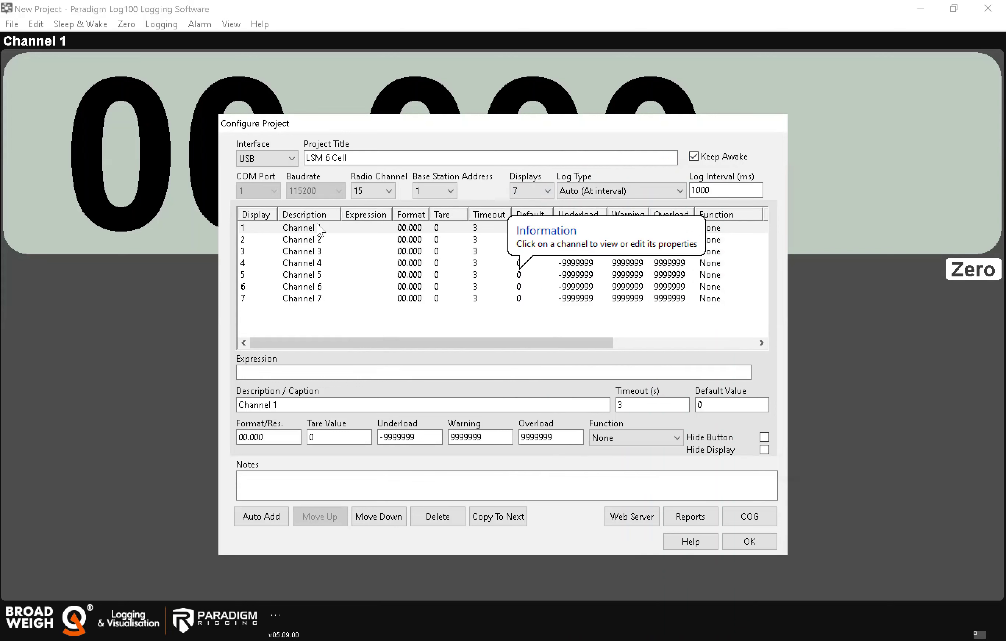
Step: Caption display 1 as "Cell" and set its format/resolution to 1
left_click_drag(381, 405, 230, 405)
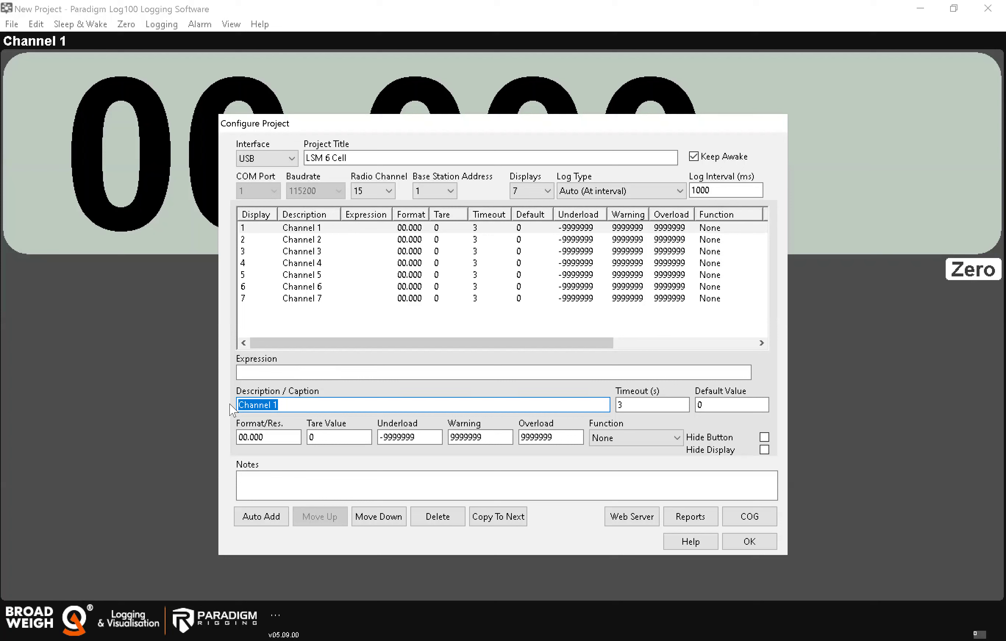
type("Cell")
left_click(275, 438)
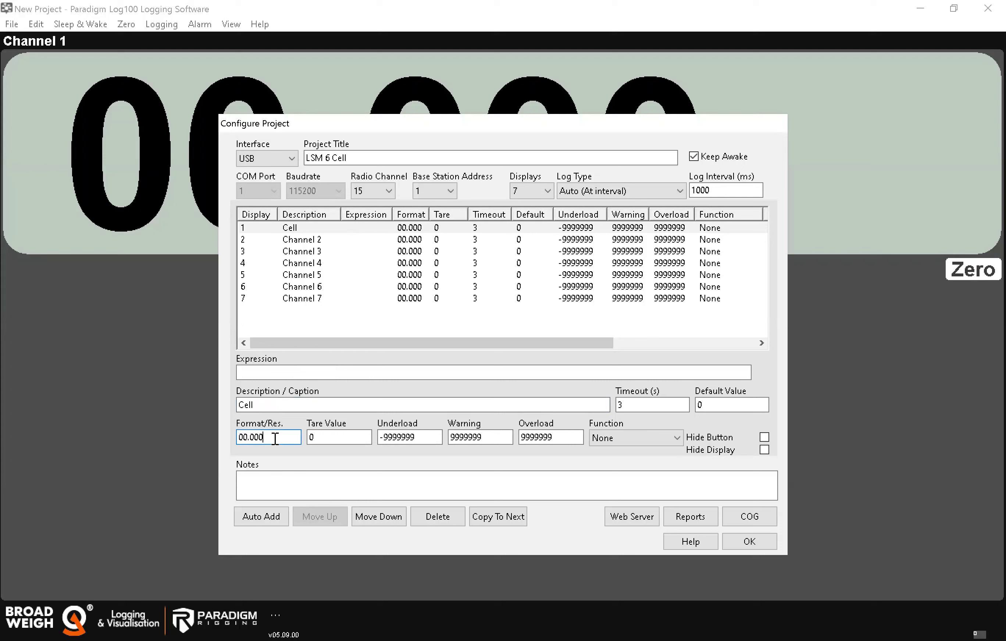
key("BackSpace")
key("BackSpace")
key("BackSpace")
key("BackSpace")
key("BackSpace")
key("BackSpace")
type("1")
Step: Set the warning level of display 1 to 750
key("Tab")
key("Tab")
key("Tab")
key("Tab")
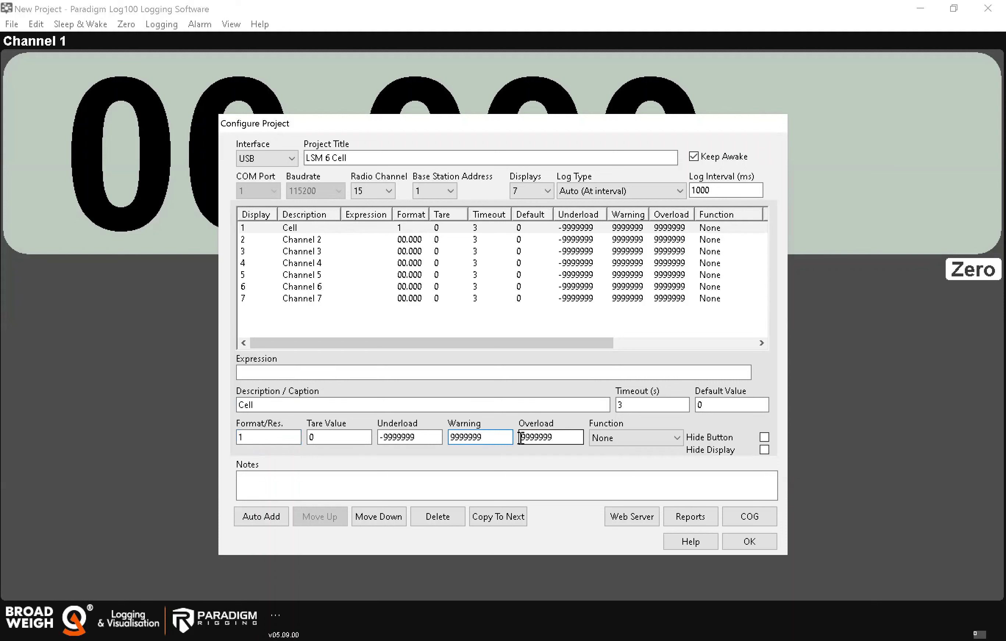
left_click(497, 437)
key("BackSpace")
key("BackSpace")
key("BackSpace")
key("BackSpace")
key("BackSpace")
key("BackSpace")
key("BackSpace")
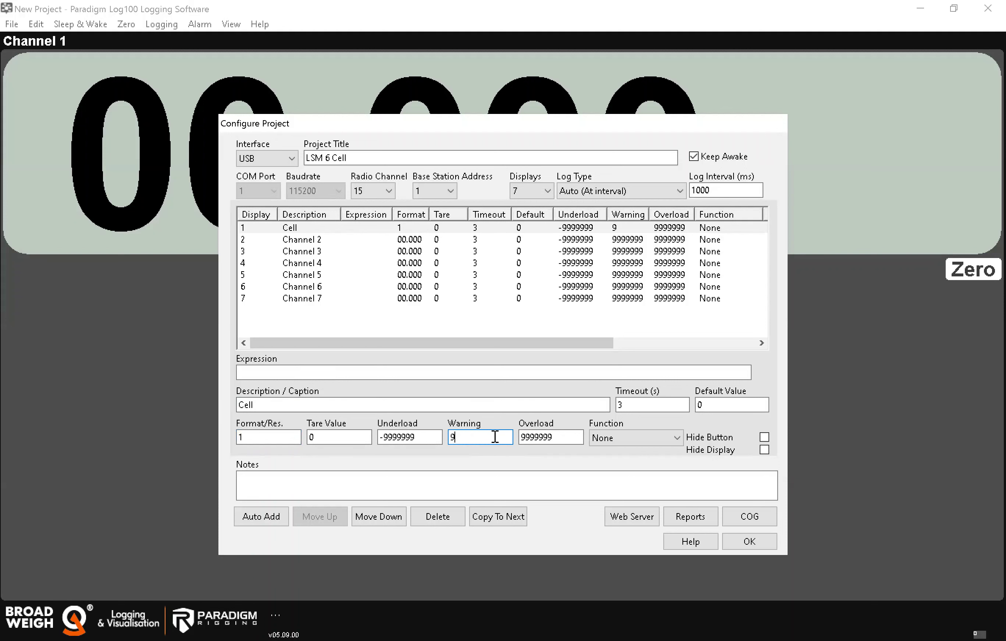
type("750")
Step: Set the overload level of display 1 to 900
left_click(563, 431)
key("BackSpace")
key("BackSpace")
key("BackSpace")
key("BackSpace")
key("BackSpace")
key("BackSpace")
key("BackSpace")
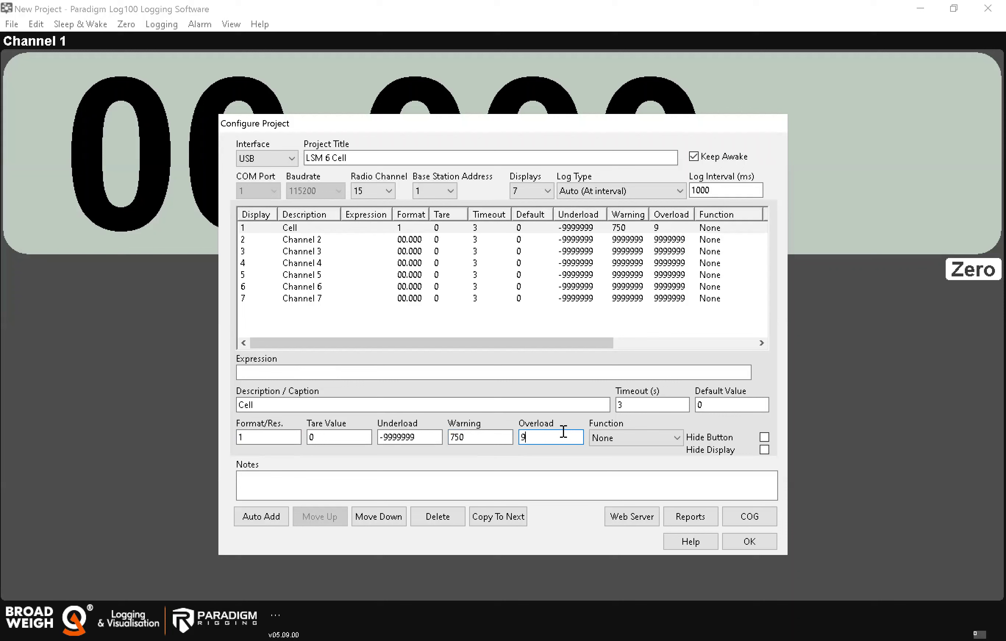
type("900")
Step: Copy the settings of display 1 down to displays 2 through 7
left_click(498, 516)
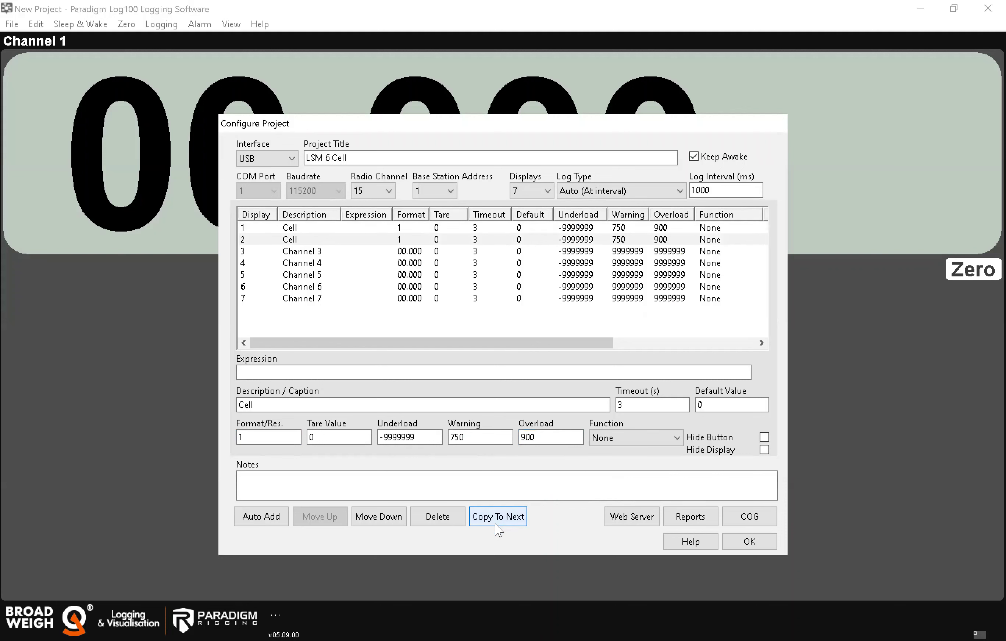
left_click(498, 516)
left_click(498, 517)
left_click(498, 516)
left_click(498, 516)
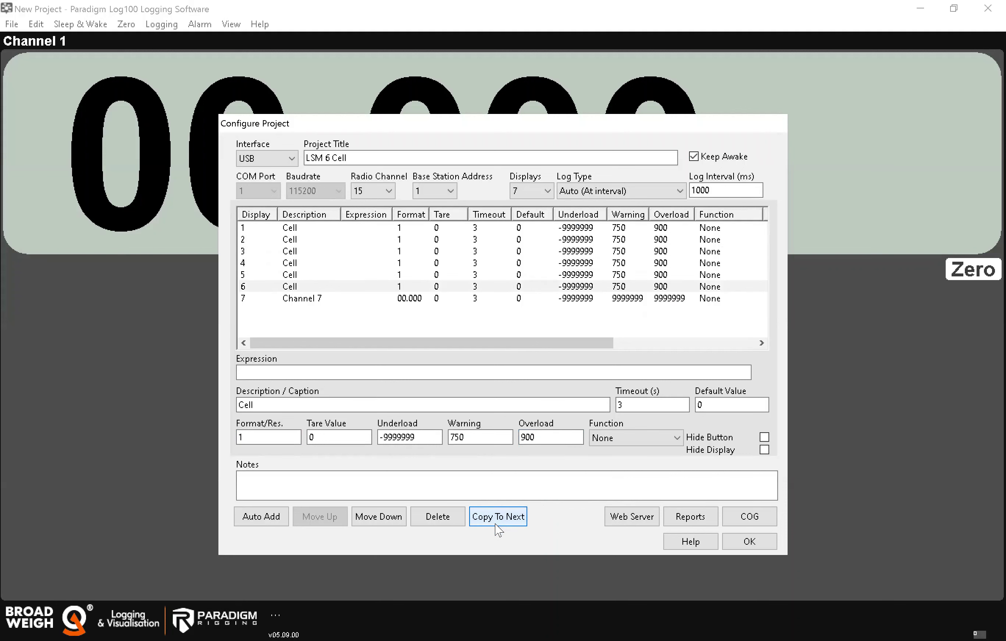
left_click(498, 516)
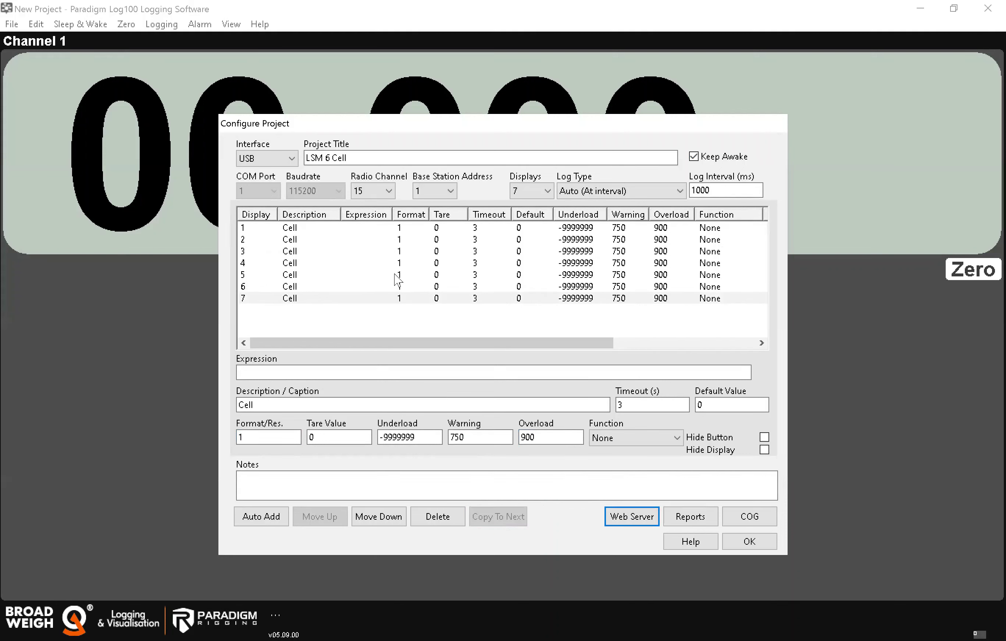
Step: Caption display 1 as "Cell 1" and give it the data tag expression <48CE>
left_click(320, 231)
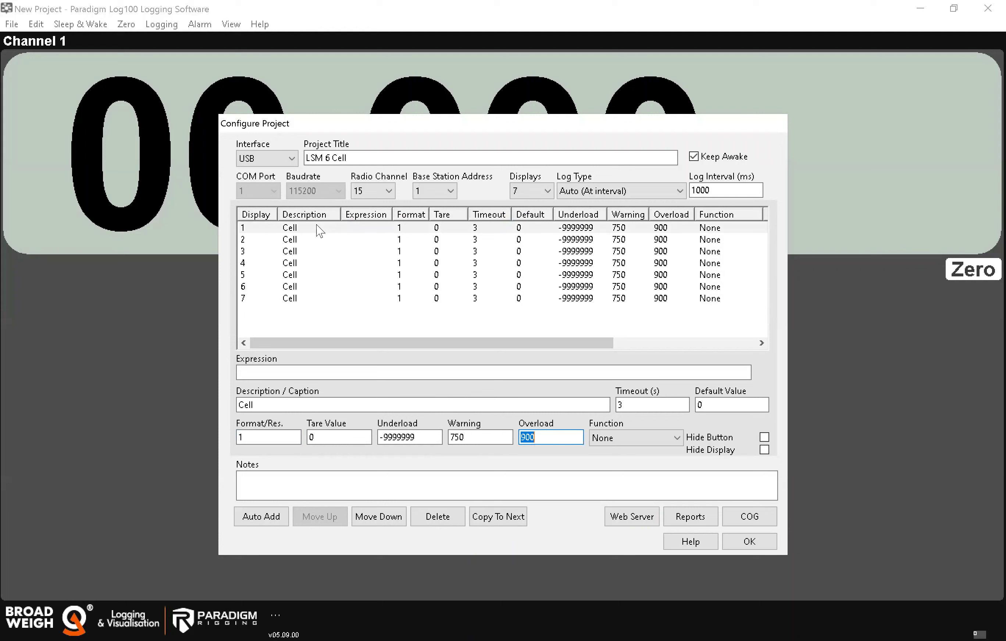
left_click(275, 403)
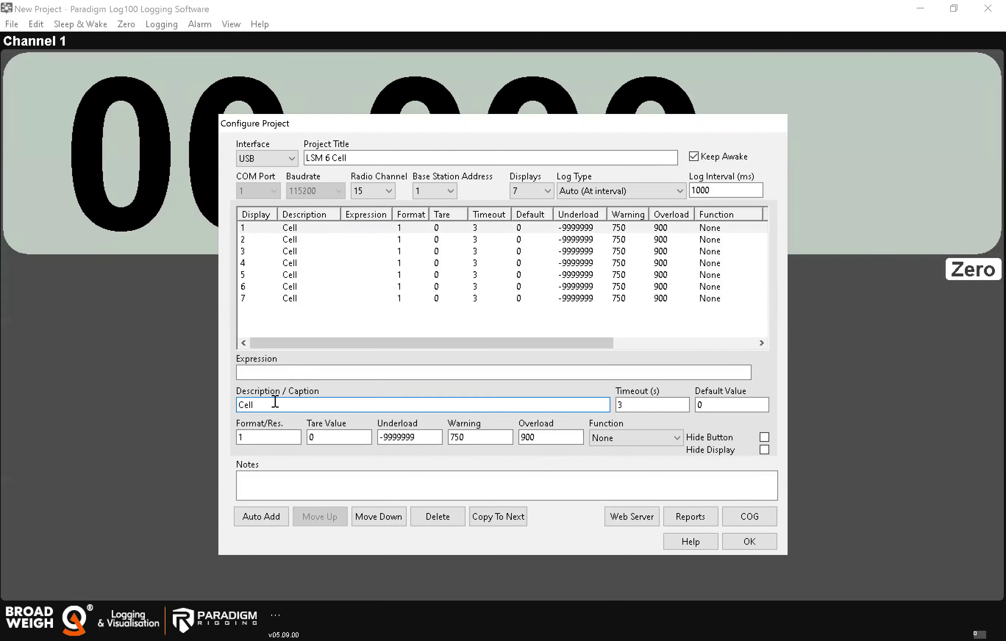
type("1")
left_click(276, 372)
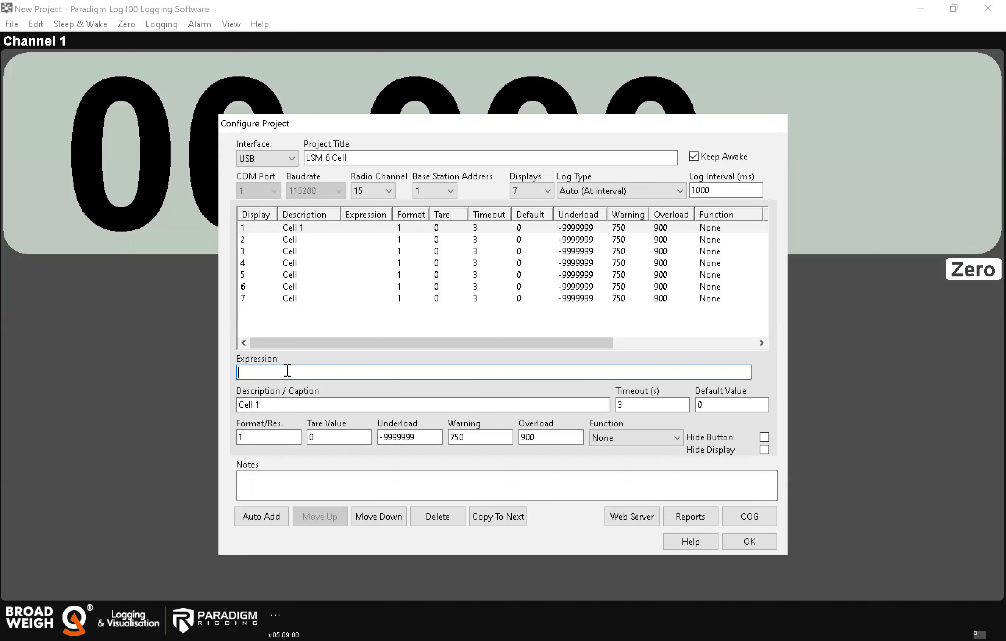
mouse_move(288, 371)
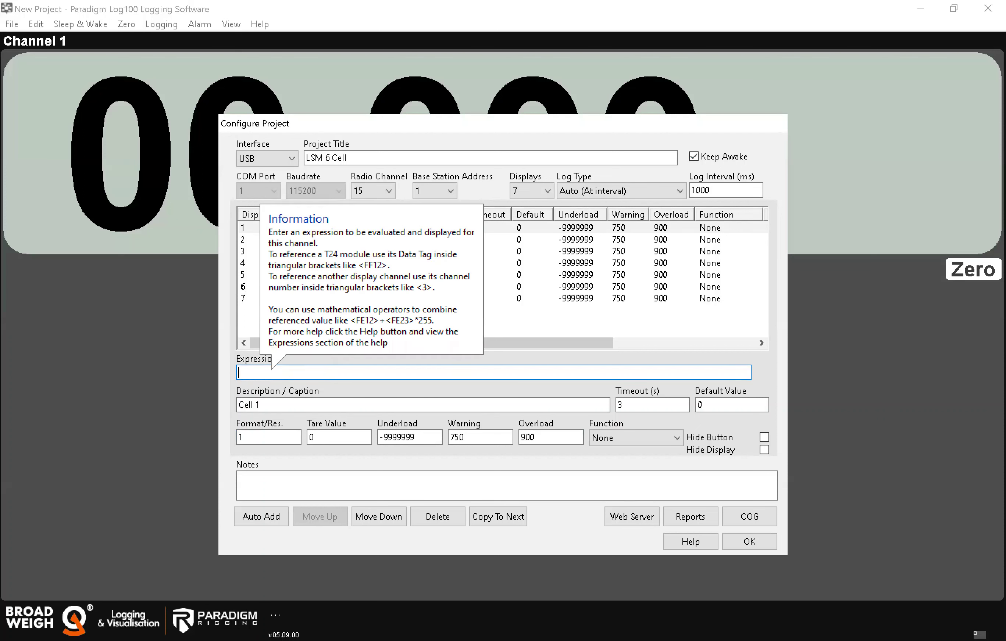
type("<")
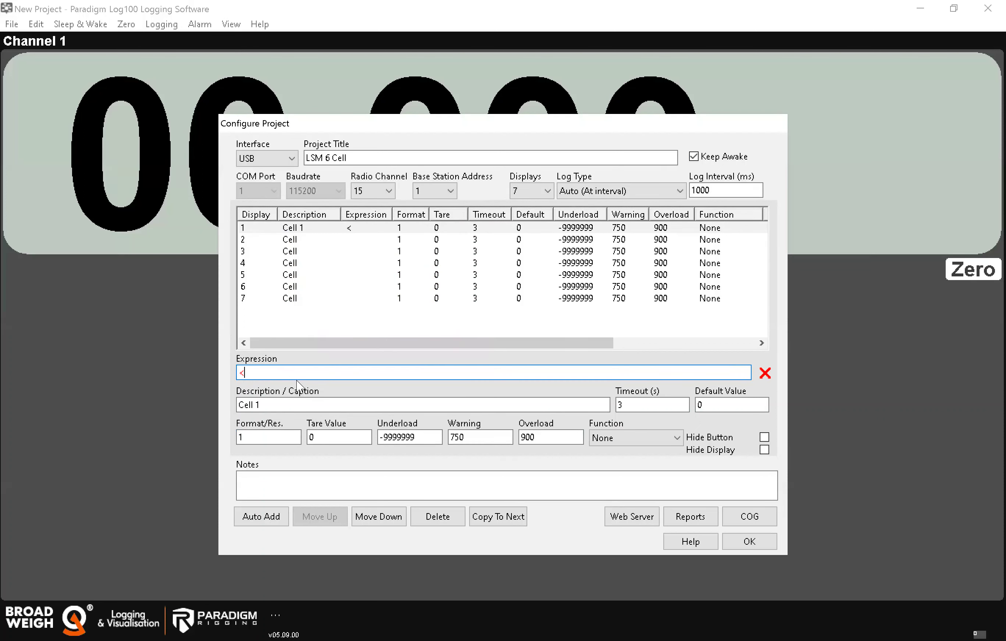
type("48CE>")
key("BackSpace")
type(">")
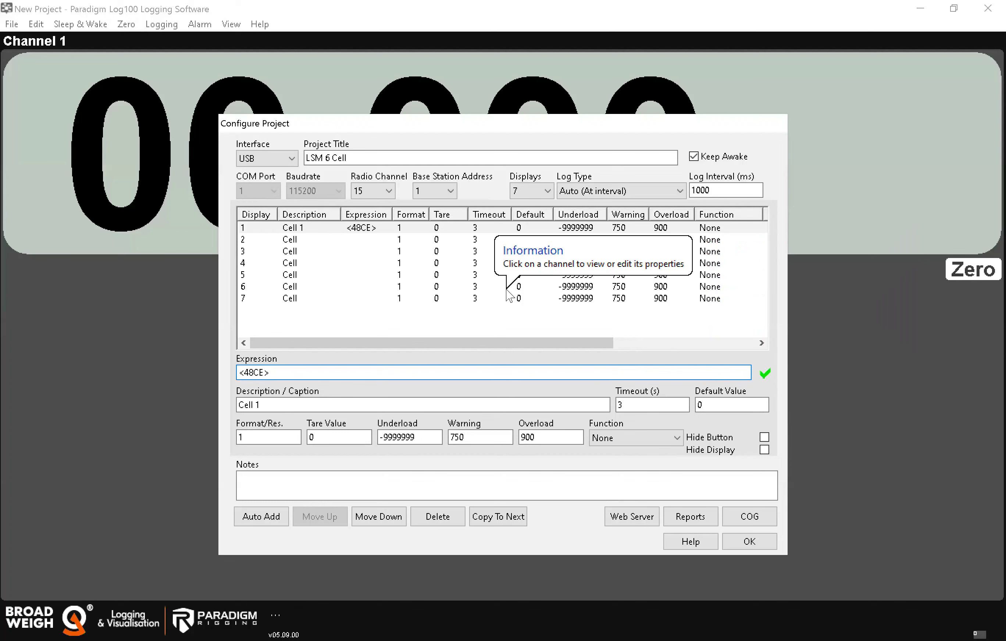
Step: Give display 2 the expression <11A3> and the caption "Cell 2"
left_click(321, 241)
type("<")
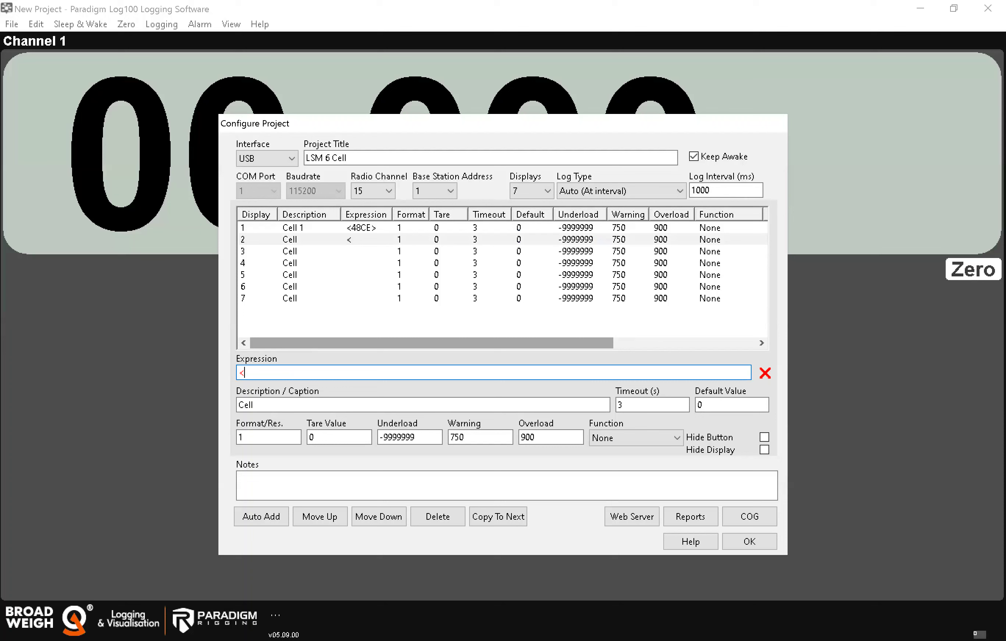
type("11A3>")
left_click(268, 404)
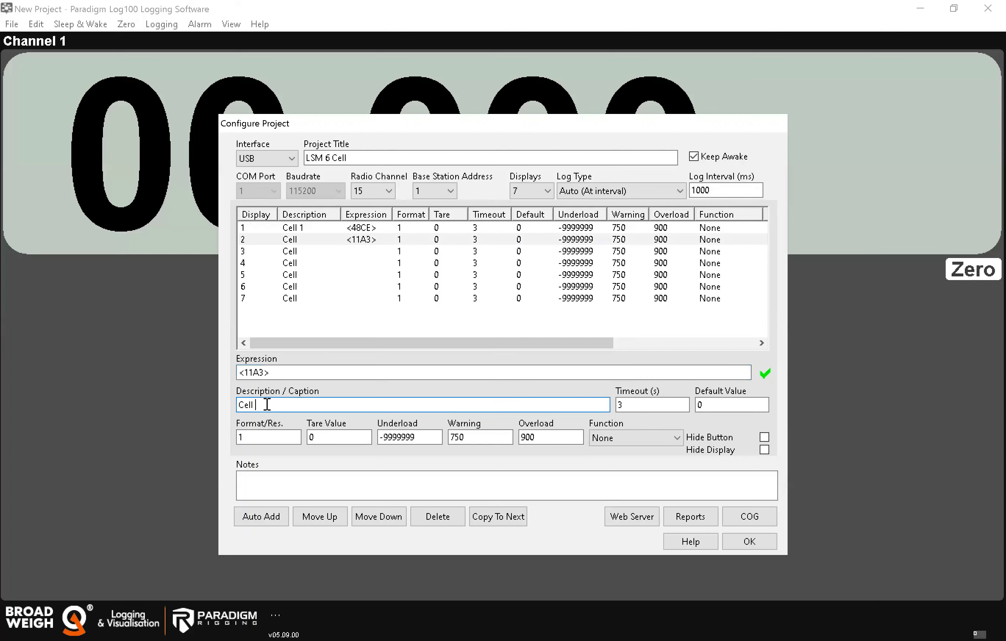
type("2")
Step: Caption display 3 as "Cell 3" and set its expression to <0A24>
left_click(271, 252)
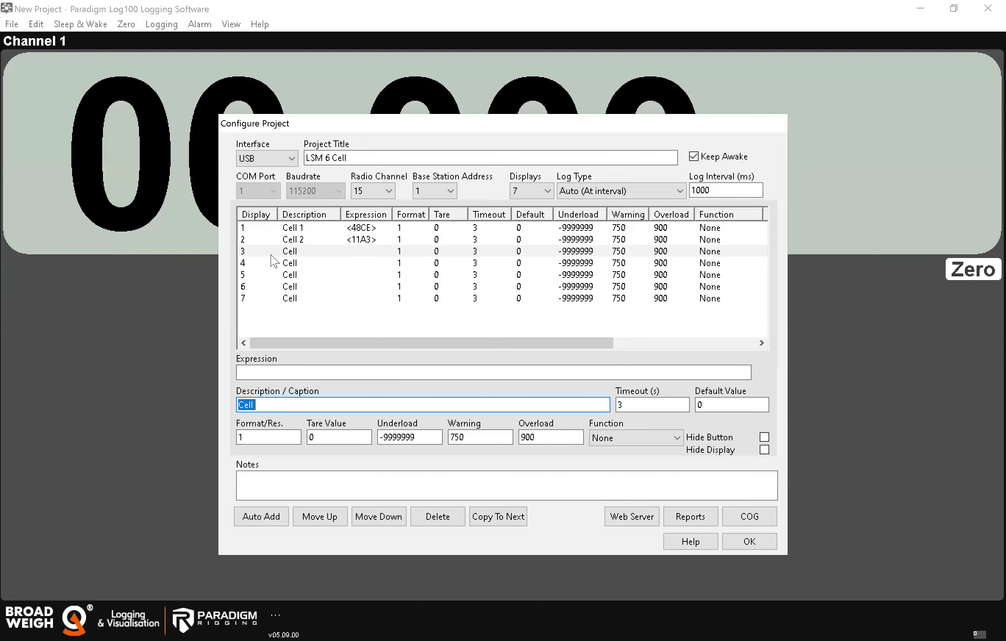
left_click(277, 399)
type("3")
left_click(259, 372)
type("<")
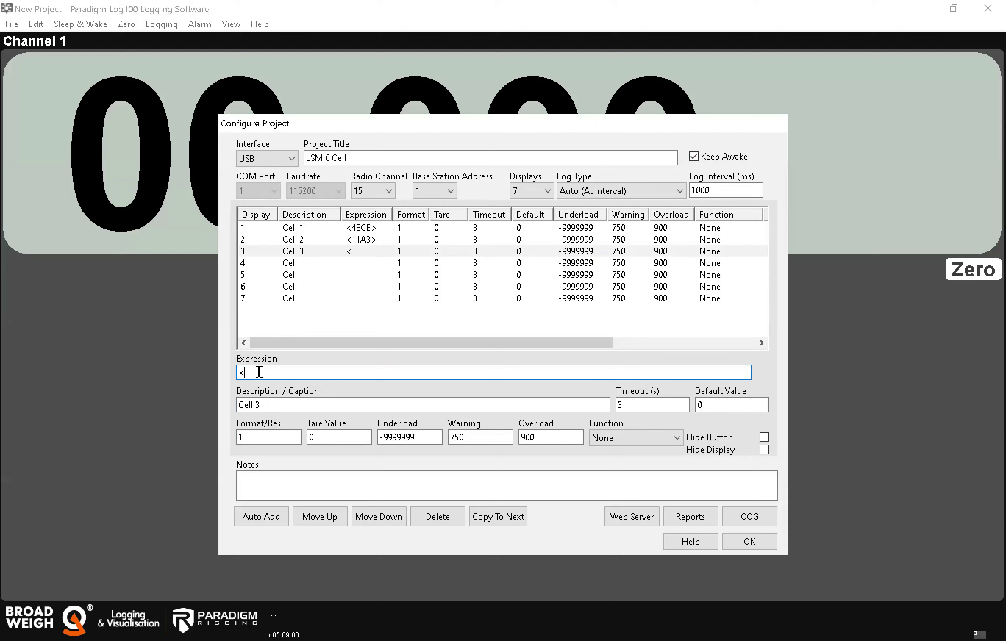
type("0A24>")
Step: Set the expression of display 4 to <119B> and its caption to "Cell 4"
left_click(270, 261)
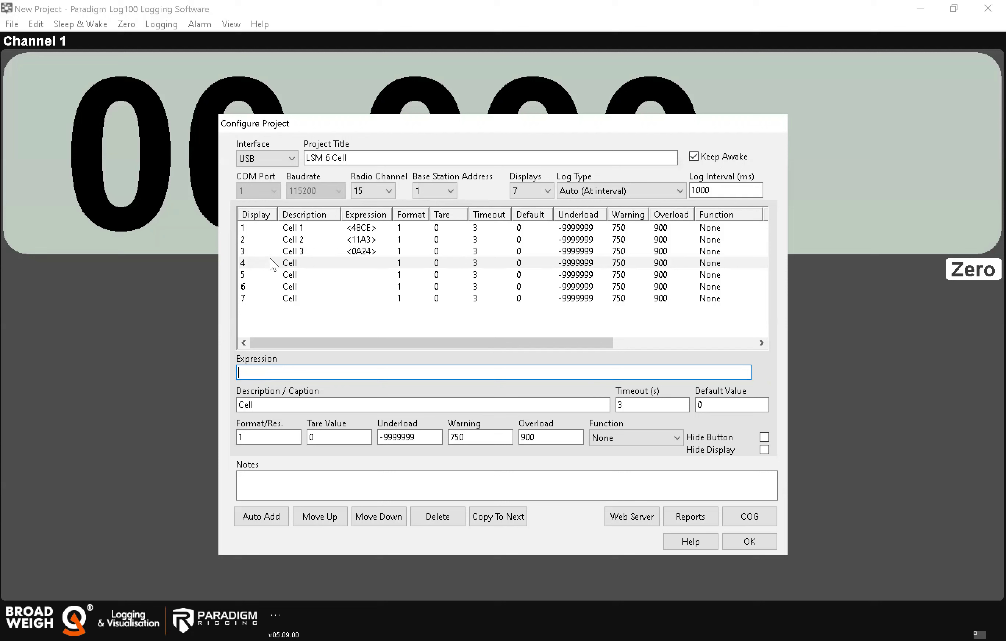
type("<119B>")
key("BackSpace")
type("B")
key("BackSpace")
type("B")
key("BackSpace")
type("B")
left_click(275, 405)
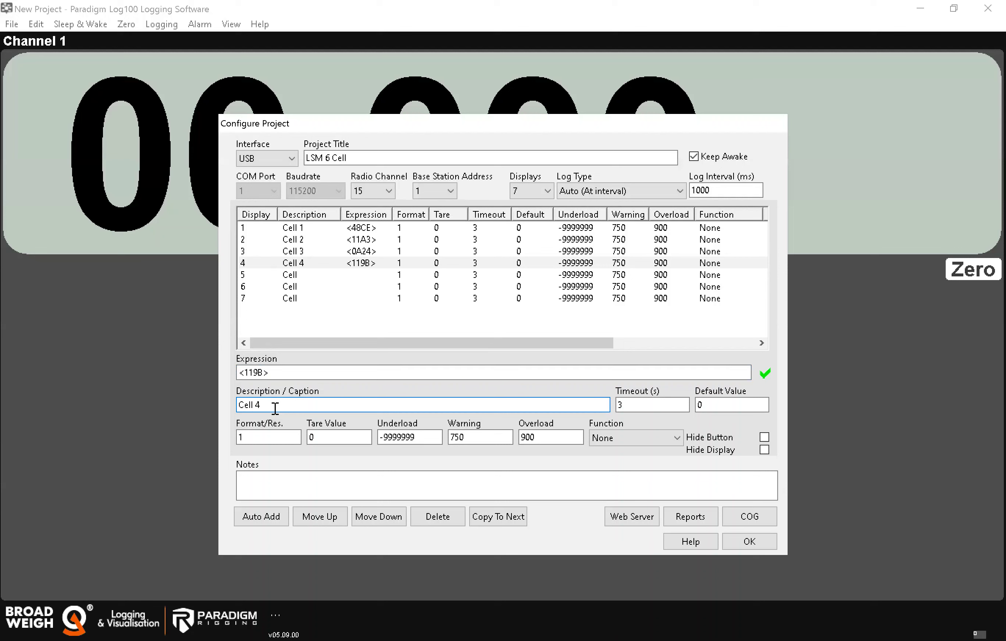
Step: Caption display 5 as "Cell 5" and set its expression to <124D>
left_click(270, 276)
key("Right")
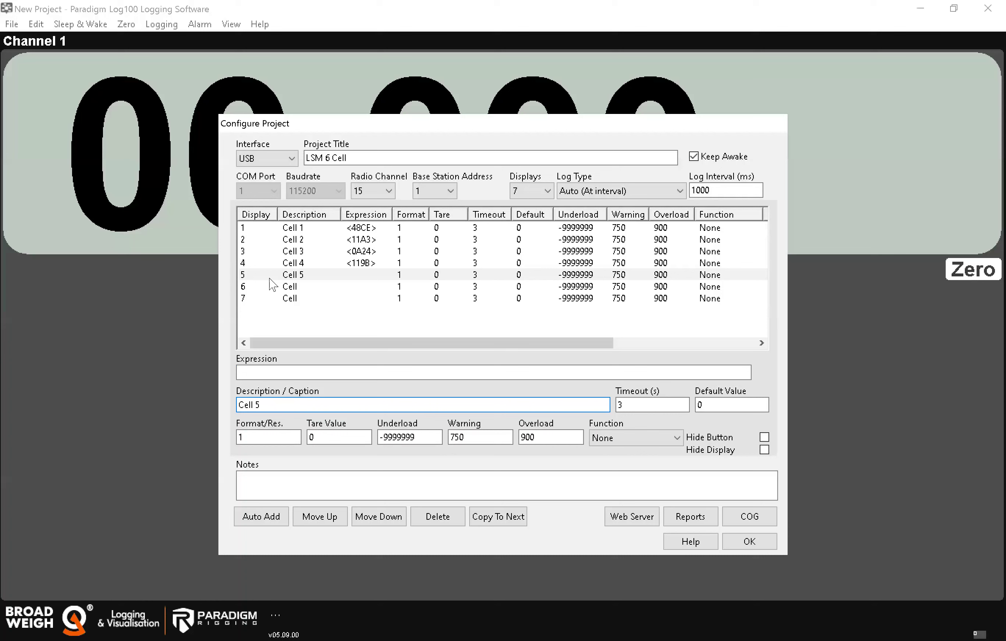
left_click(253, 373)
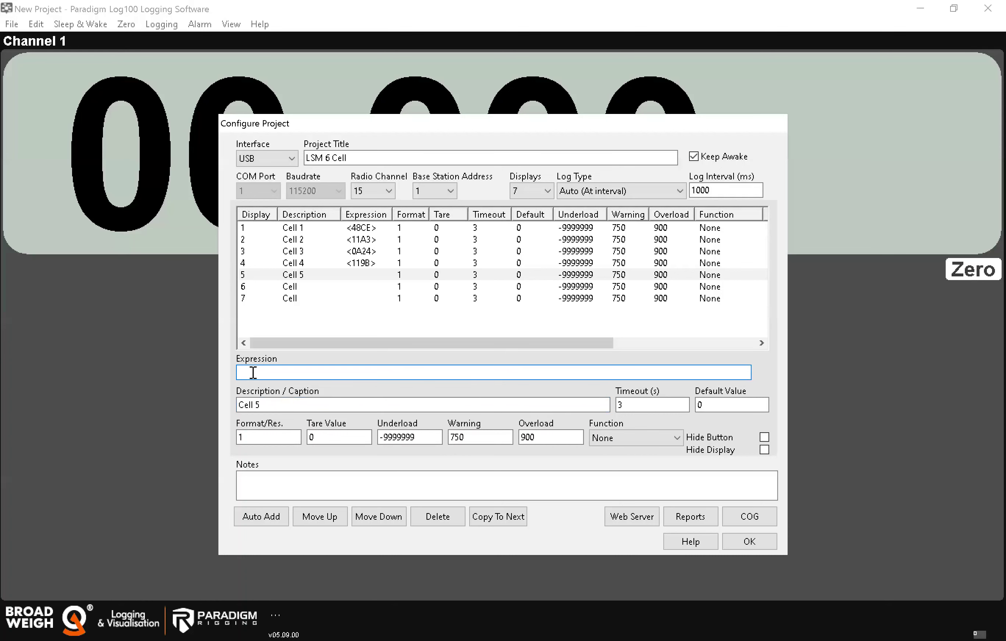
type("<124D>")
Step: Set the expression of display 6 to <233F> and its caption to "Cell 6"
left_click(272, 286)
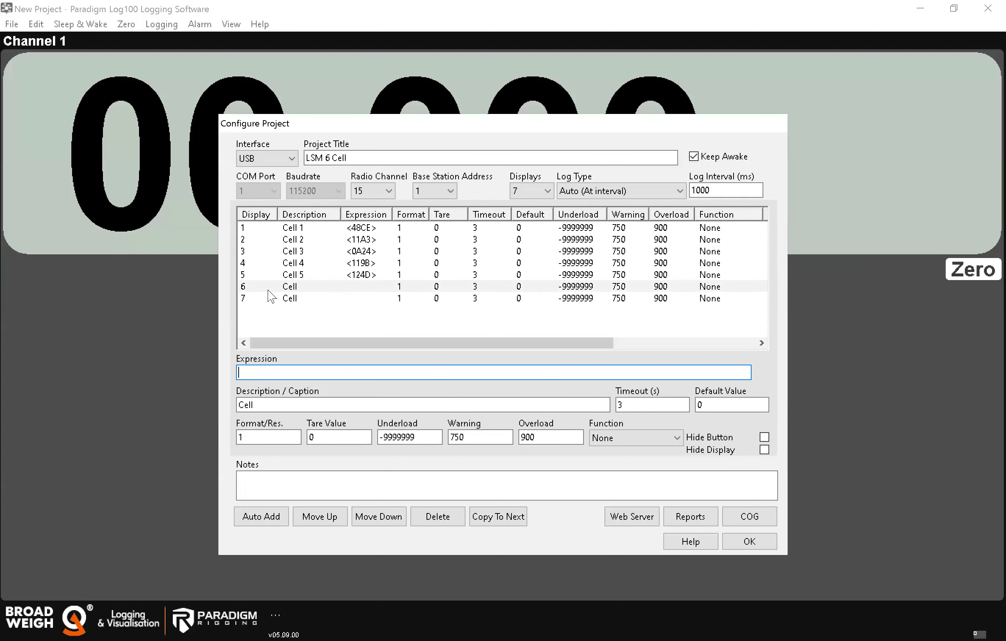
type("<")
key("BackSpace")
type("<233F>")
left_click(276, 409)
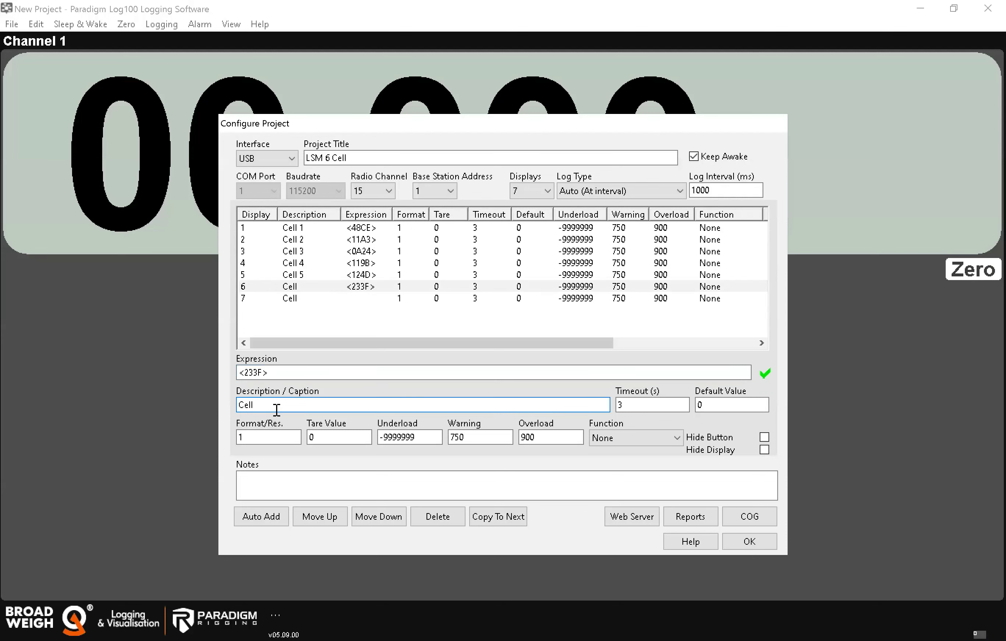
type("6")
Step: Change the caption of display 7 to "Total 1-6"
left_click(267, 304)
left_click(283, 300)
left_click(266, 372)
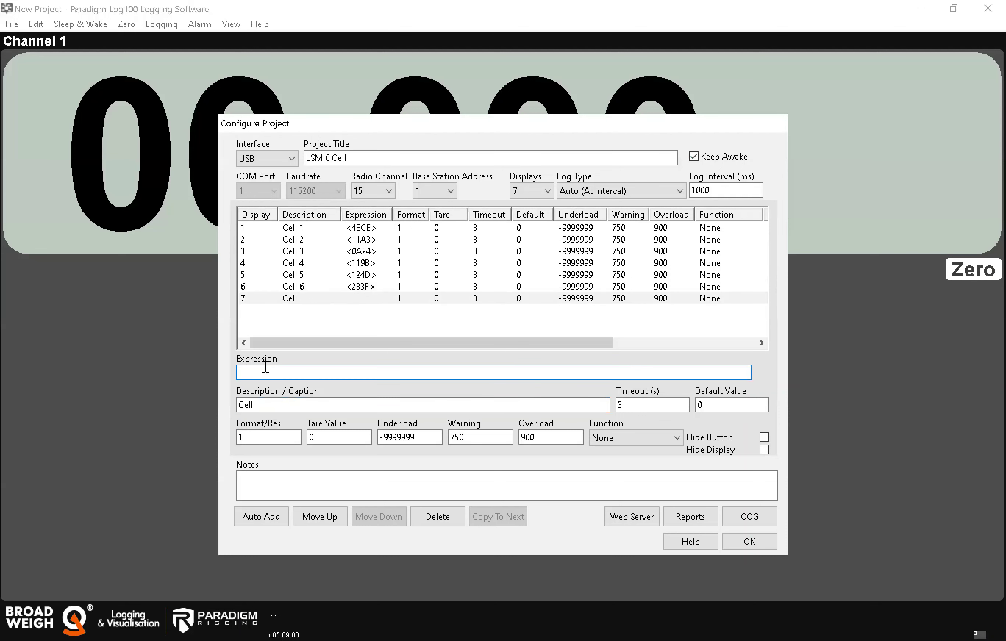
left_click(289, 405)
key("BackSpace")
key("BackSpace")
type("T")
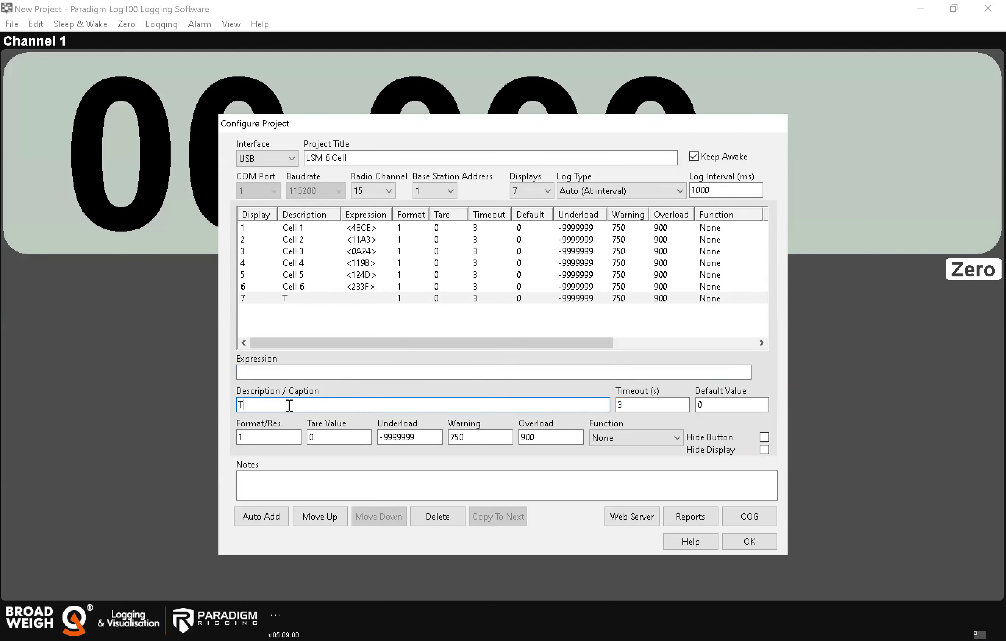
type("otal 1-6")
left_click(275, 372)
Step: Clear the warning level of the Total 1-6 display
left_click(480, 433)
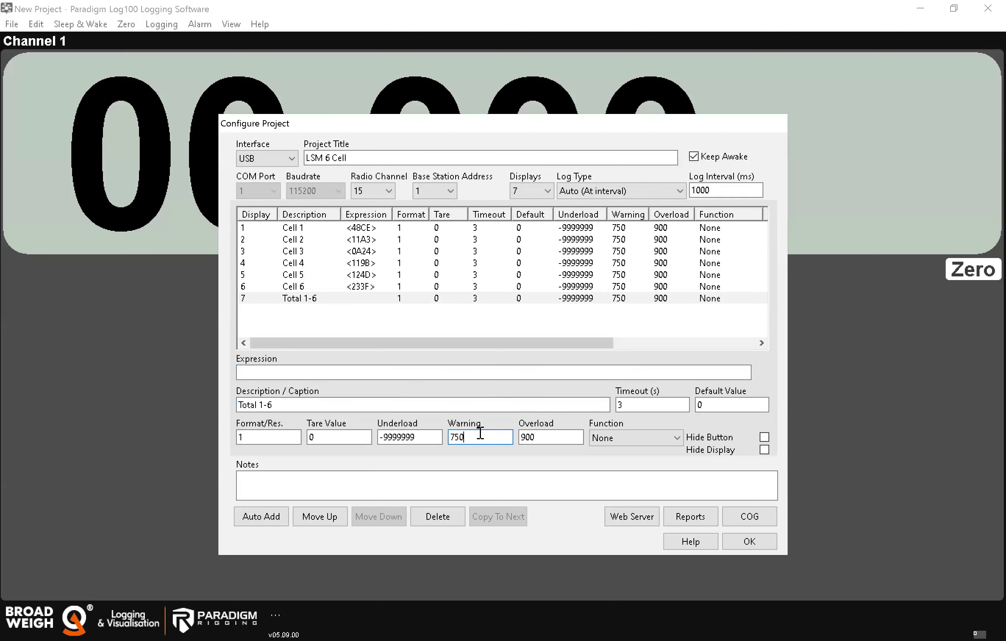
key("BackSpace")
key("BackSpace")
key("BackSpace")
type("50")
key("BackSpace")
key("BackSpace")
Step: Increase the number of displays to 8 and reselect the Total 1-6 display for editing
left_click(547, 191)
left_click(524, 216)
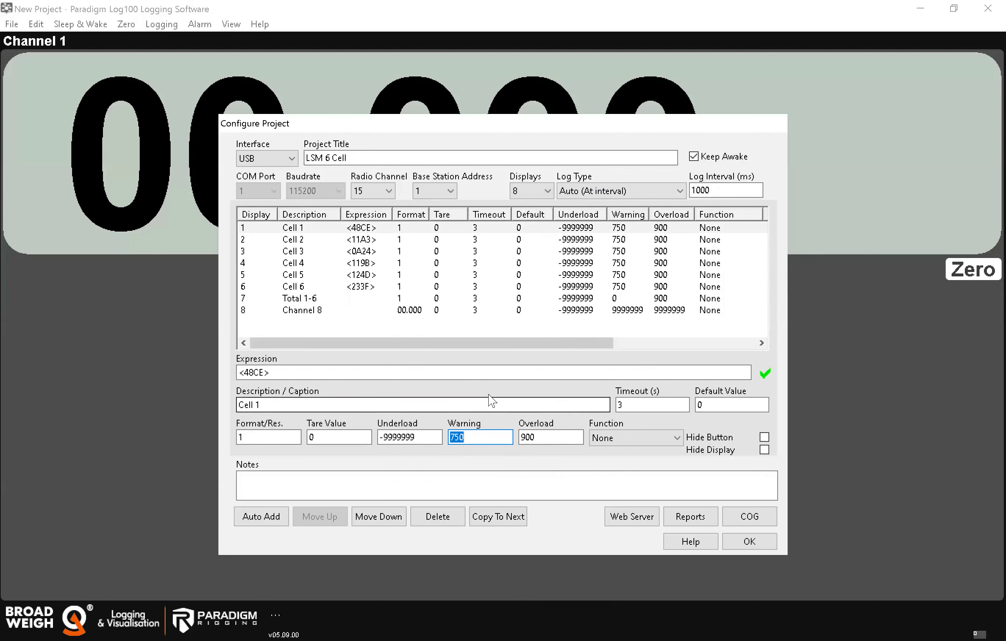
left_click(579, 301)
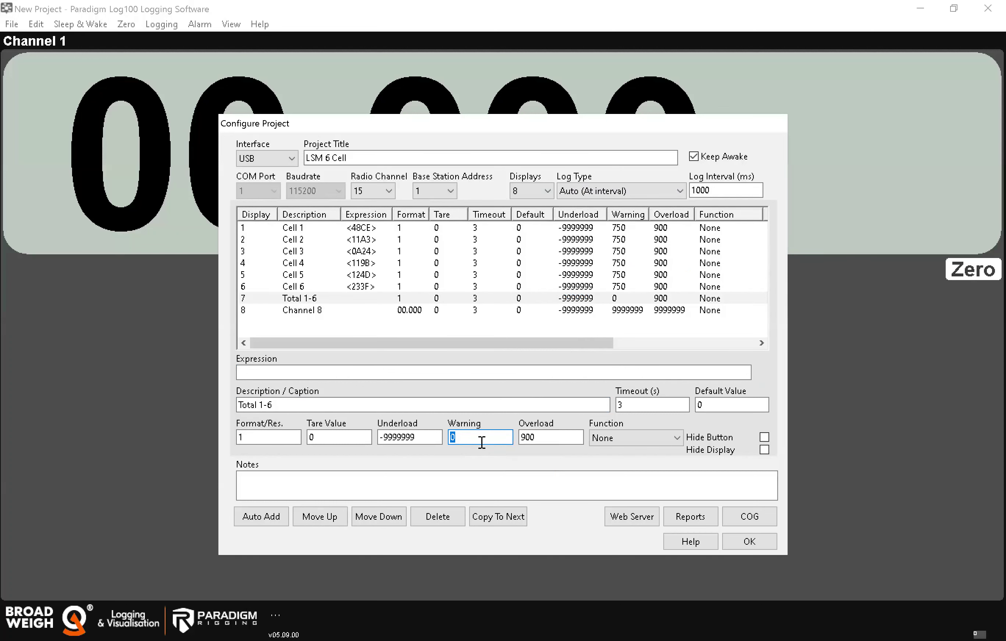
Step: Set both the warning and overload levels of the Total 1-6 display to 9999999
type("9999999")
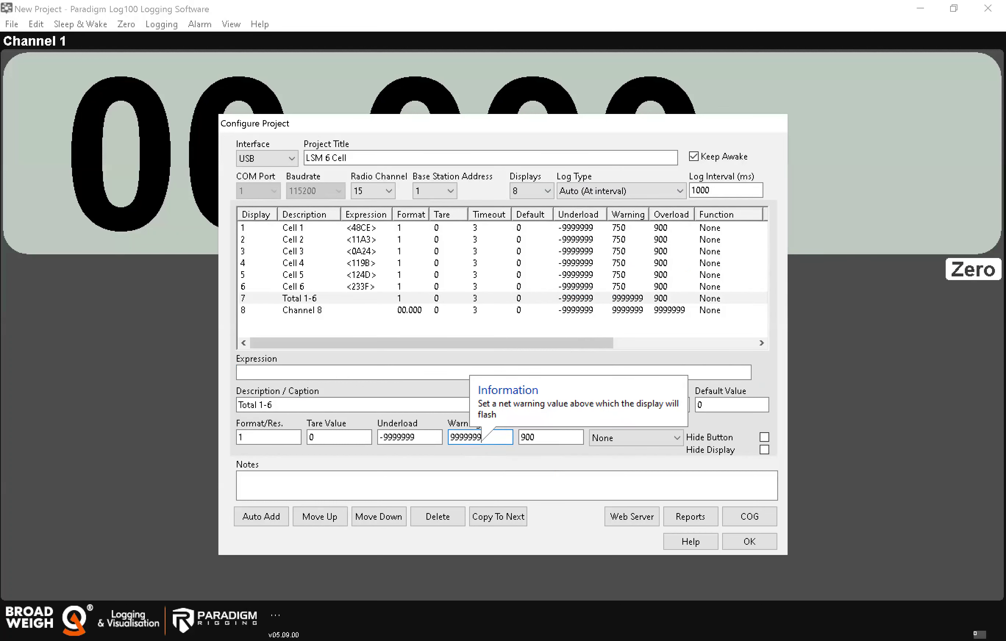
left_click(546, 437)
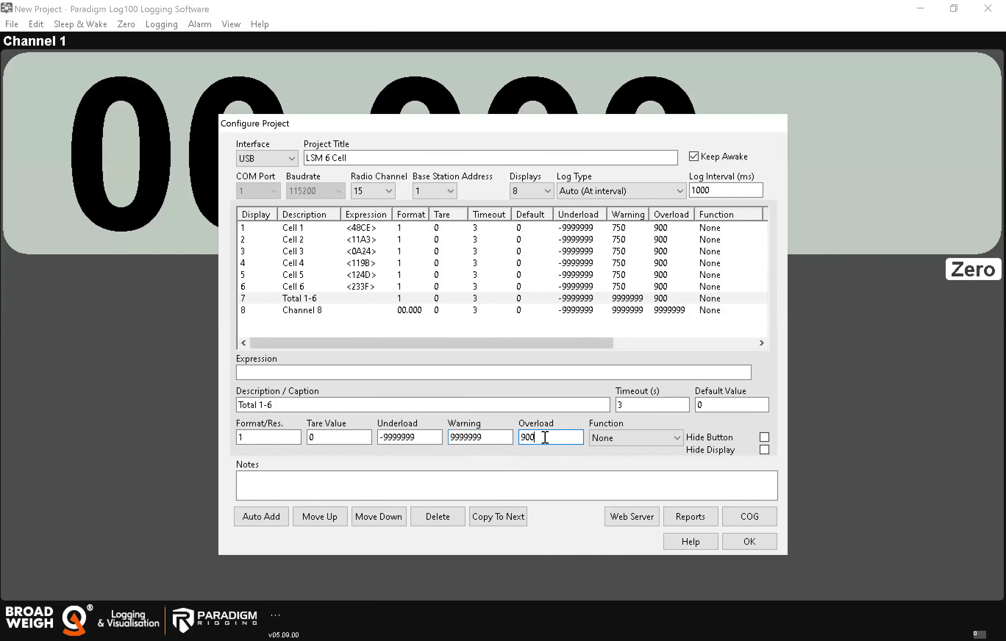
key("BackSpace")
key("BackSpace")
key("BackSpace")
type("9999999")
Step: Reduce the number of displays to 7, accepting the loss of the unused channel's settings
left_click(546, 191)
left_click(548, 208)
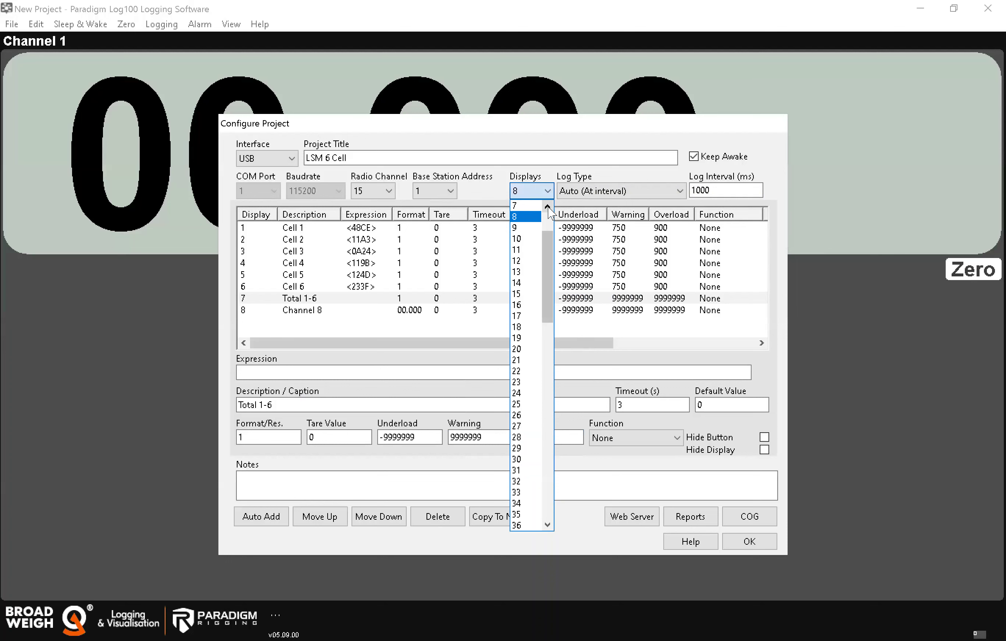
left_click(530, 204)
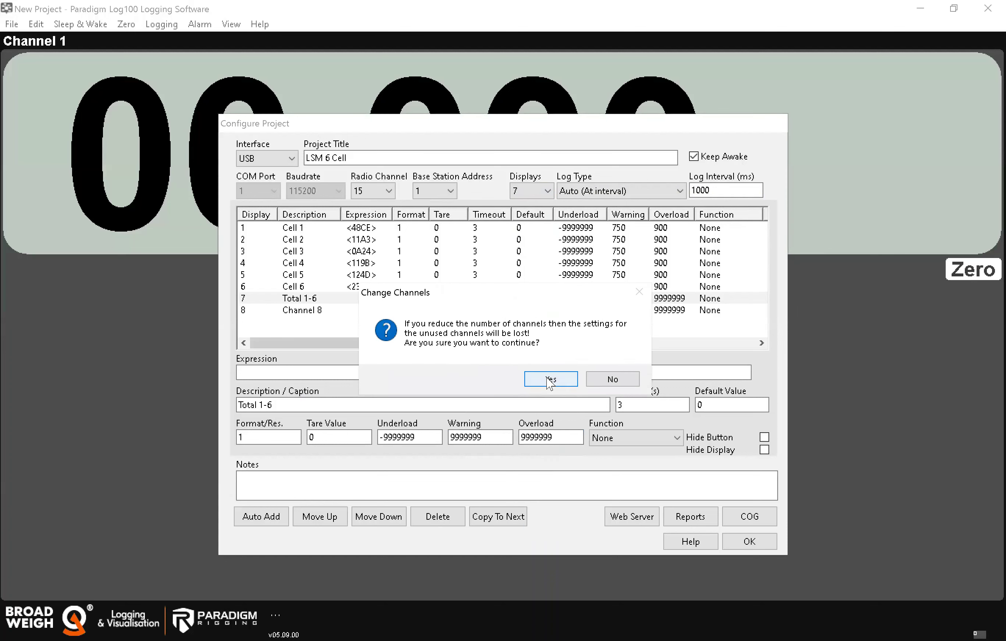
left_click(546, 377)
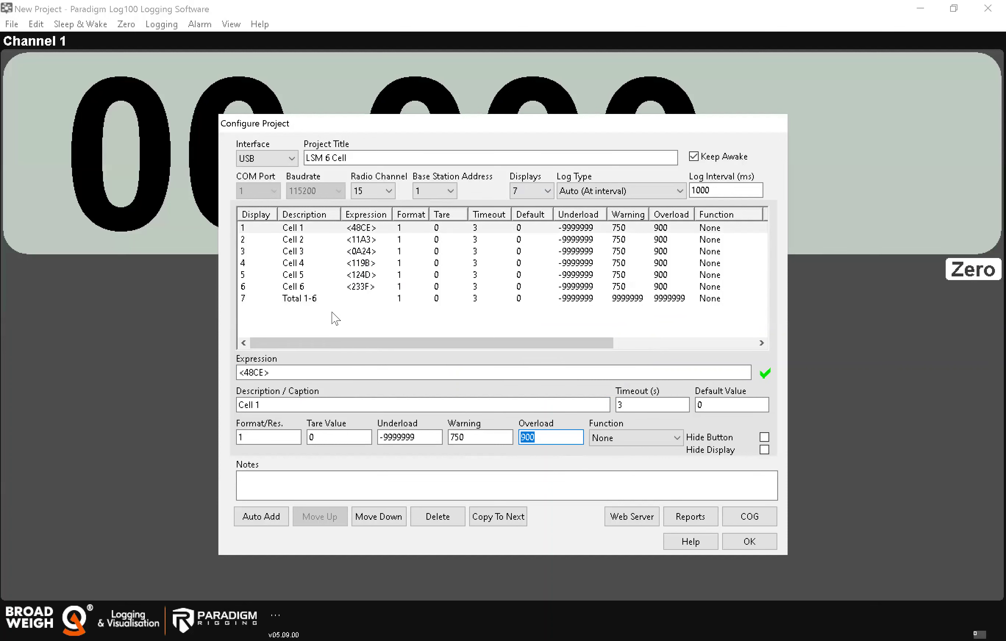
Step: Set the expression of the Total 1-6 display to <1>+<2>+<3>+<4>+<5>+<6>, then accept the project configuration and dismiss the basestation warning
left_click(329, 299)
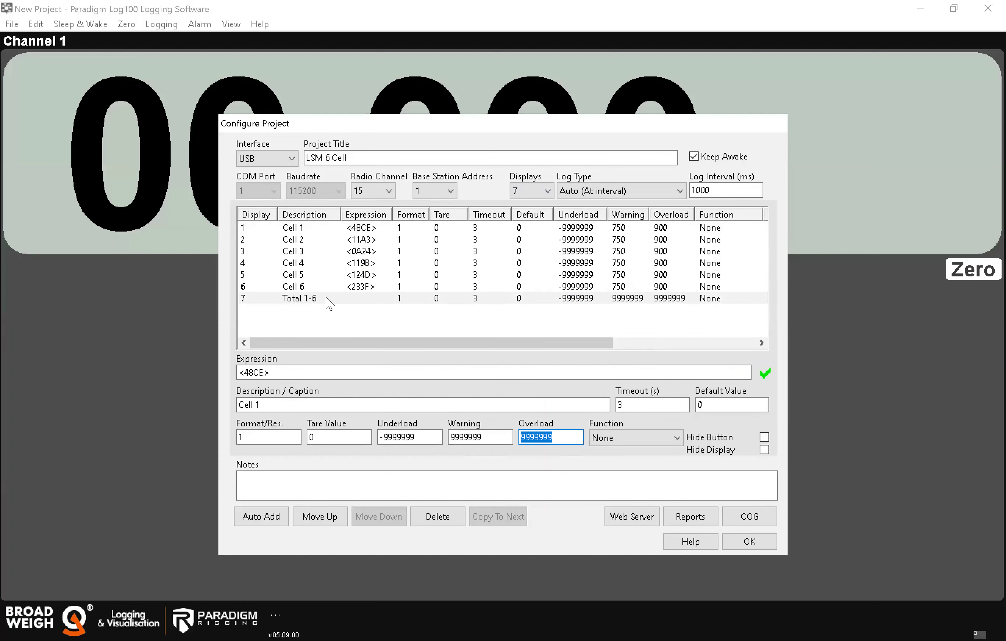
left_click(269, 371)
type("<1>+")
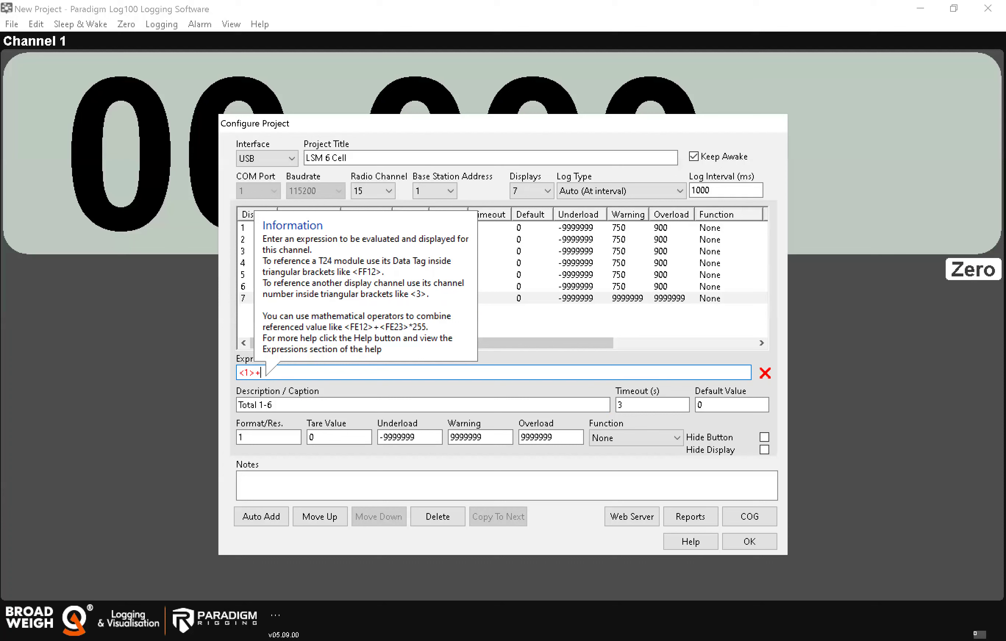
type("2>+<3>+<4>+<5>+<6>")
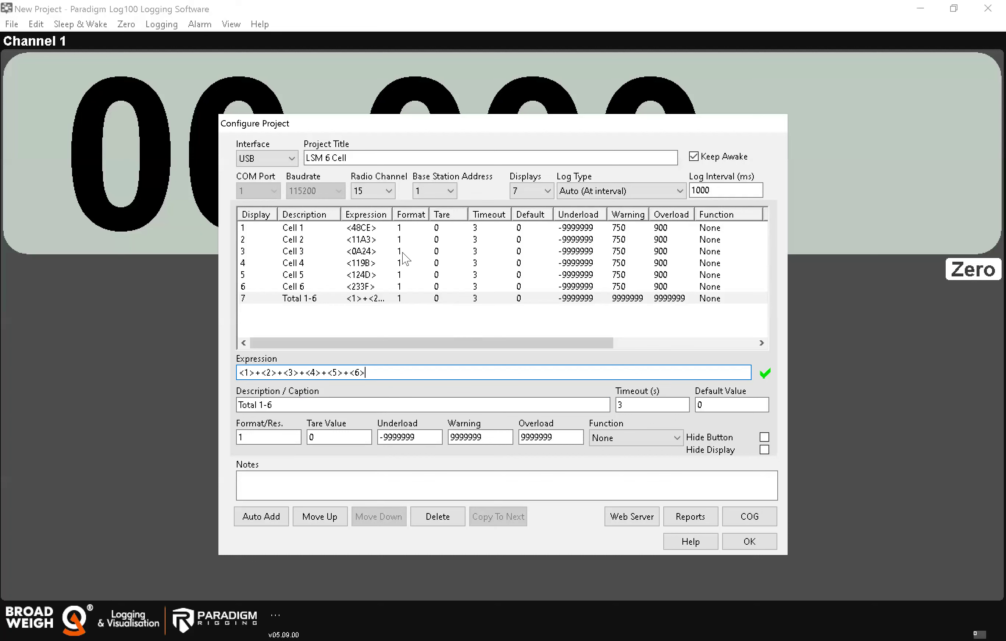
left_click(764, 546)
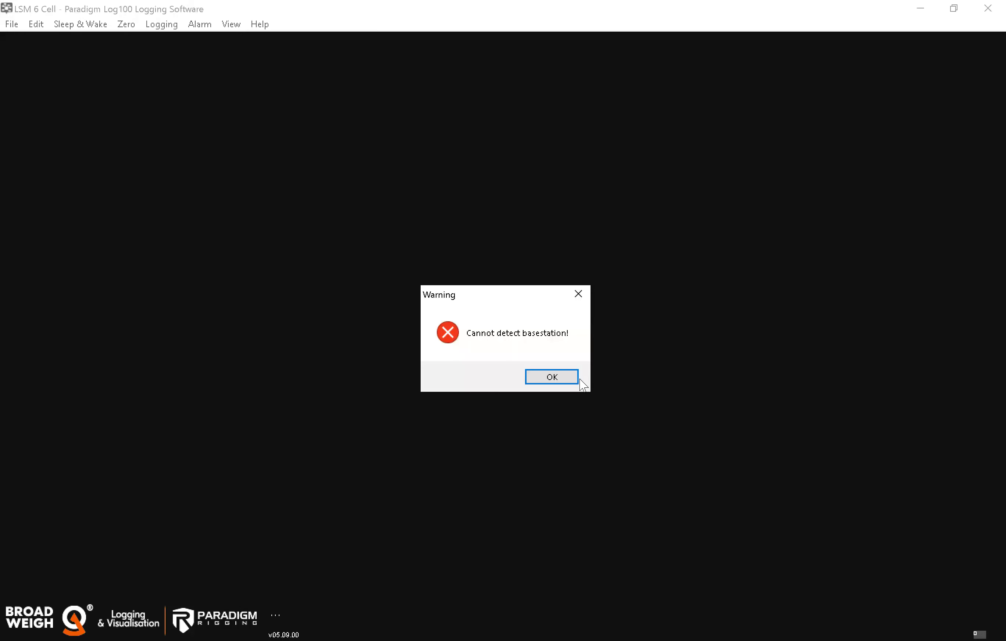
left_click(553, 377)
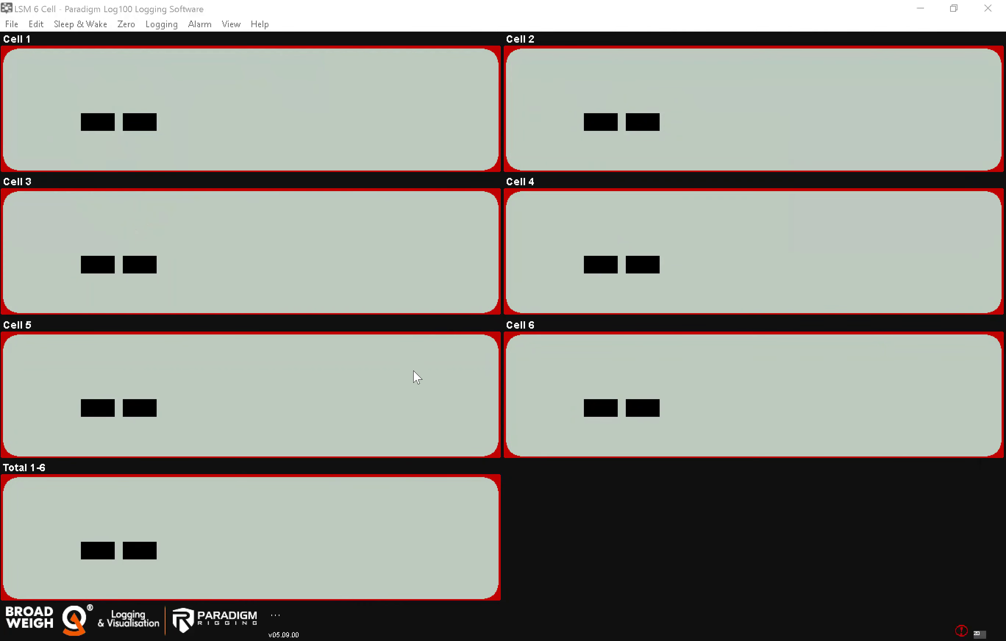
left_click(103, 26)
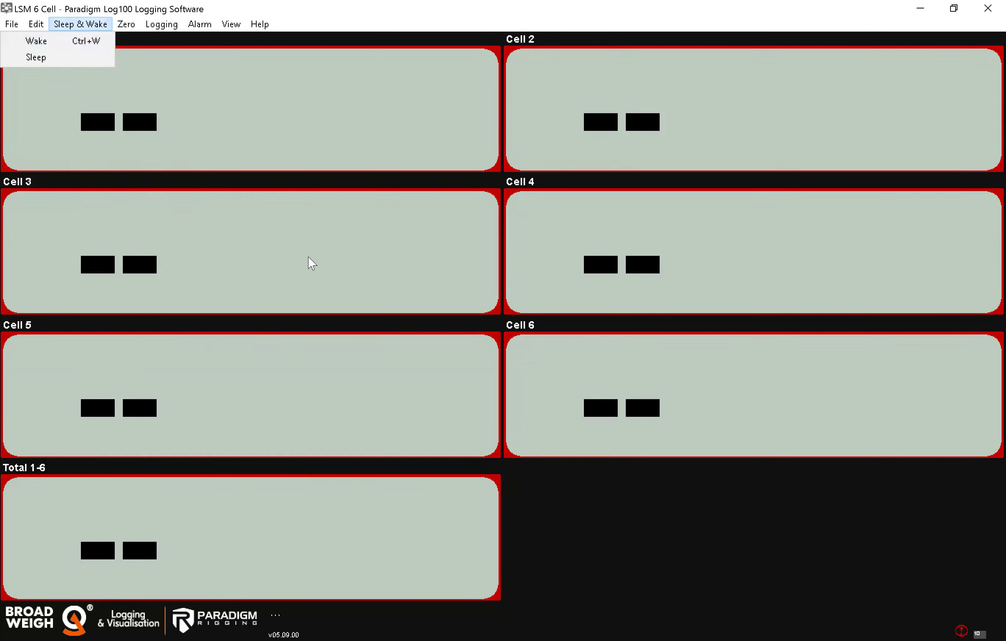
mouse_move(144, 28)
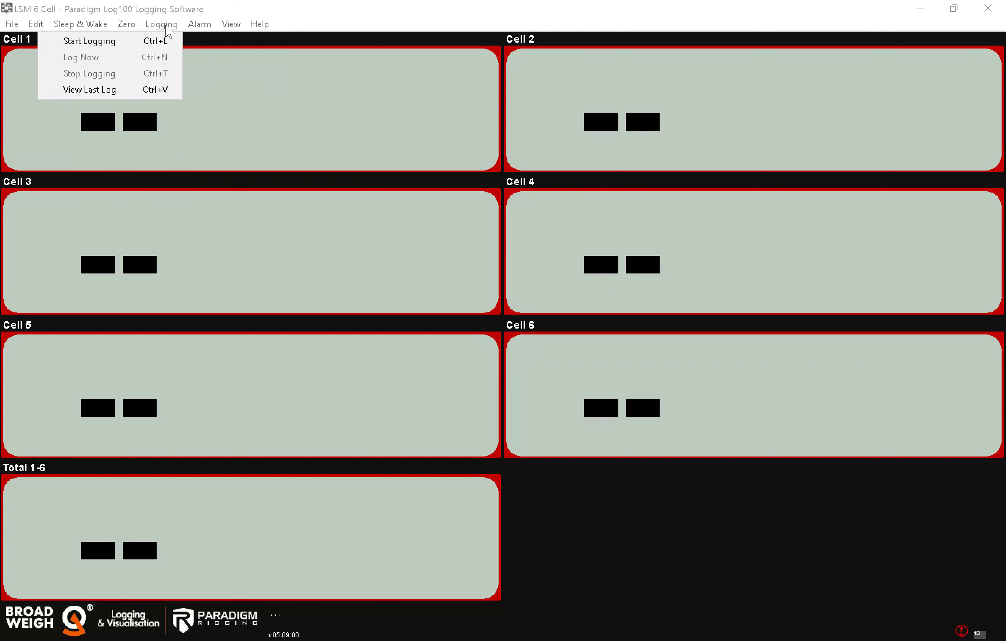
mouse_move(193, 28)
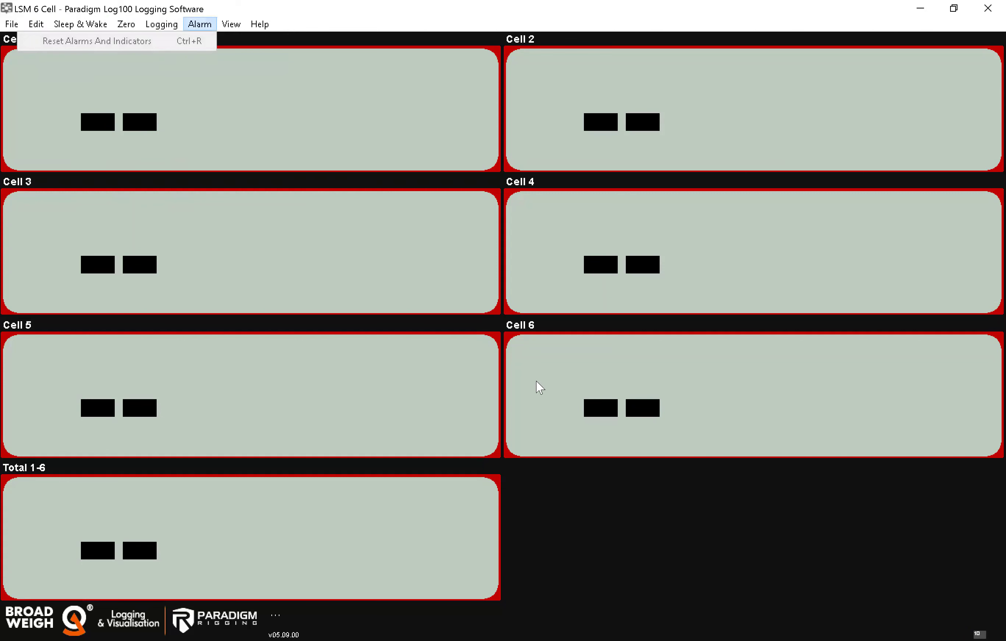
left_click(620, 537)
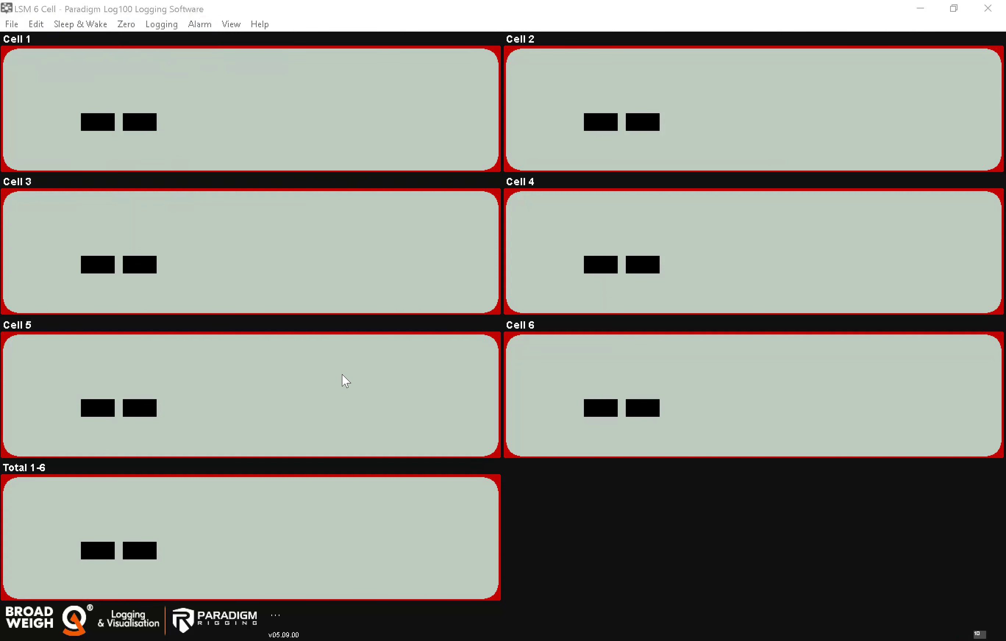
mouse_move(111, 179)
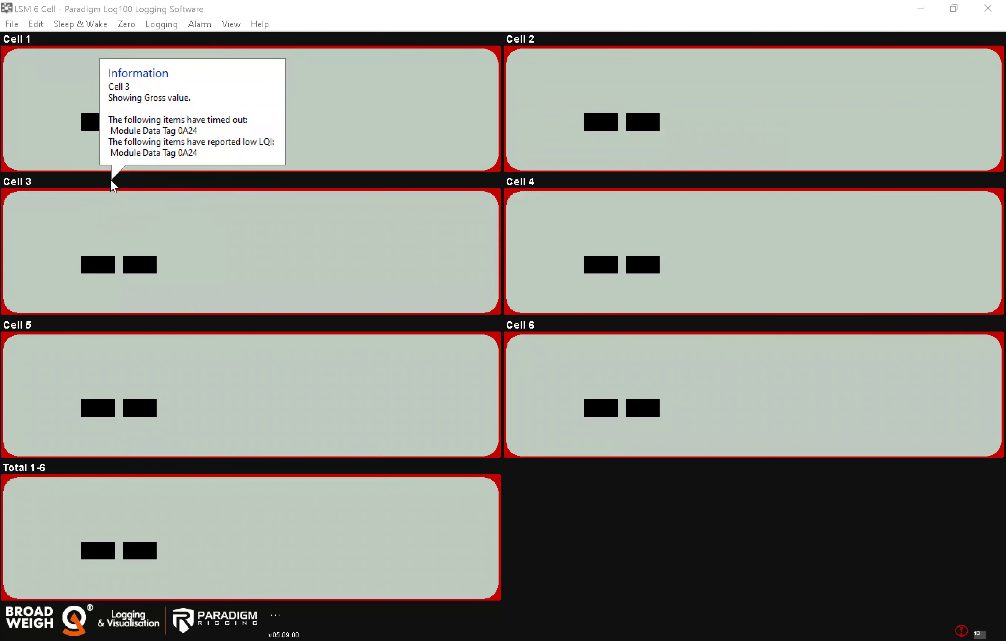
Step: Switch to the Visualisation view and open it for editing, moving the Properties window clear of the page centre
left_click(232, 26)
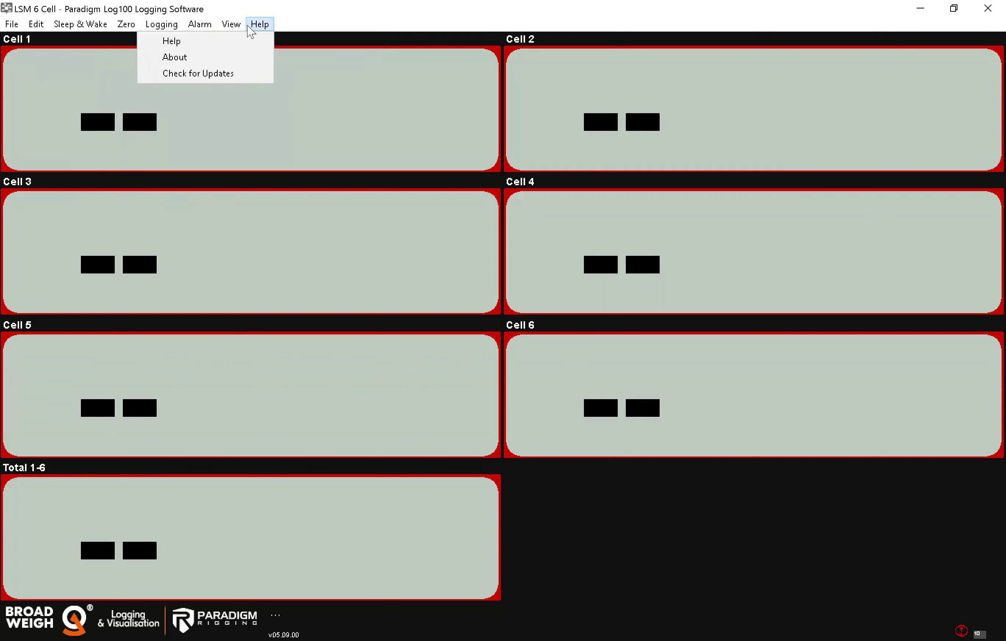
mouse_move(228, 29)
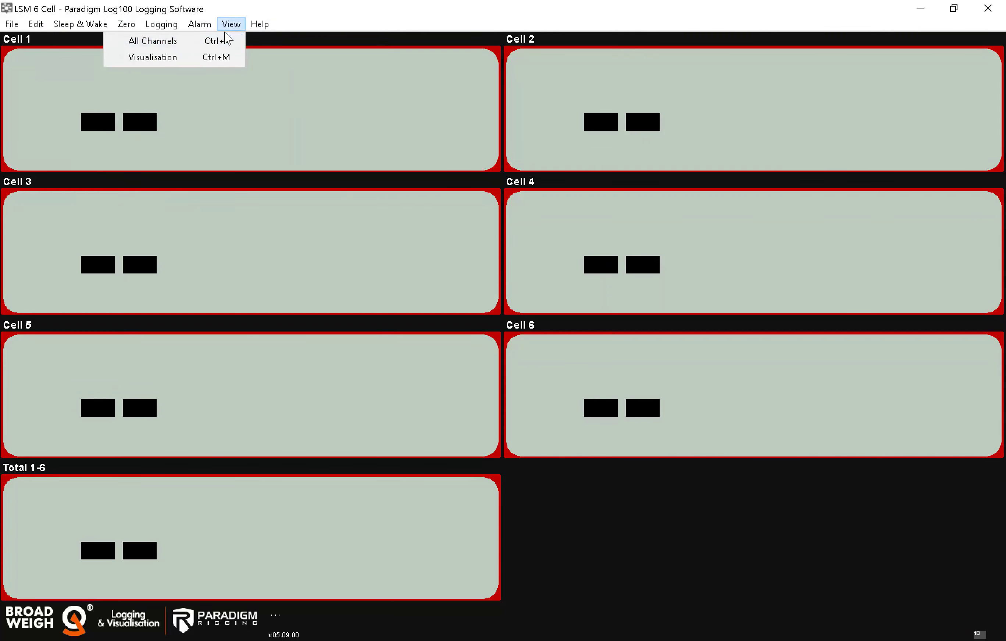
left_click(198, 59)
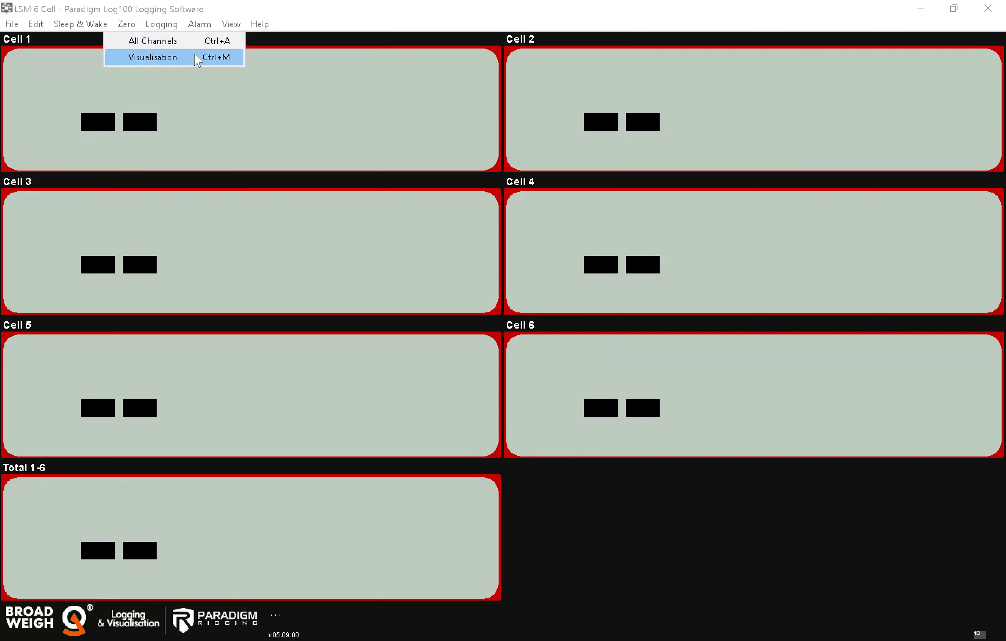
left_click(36, 24)
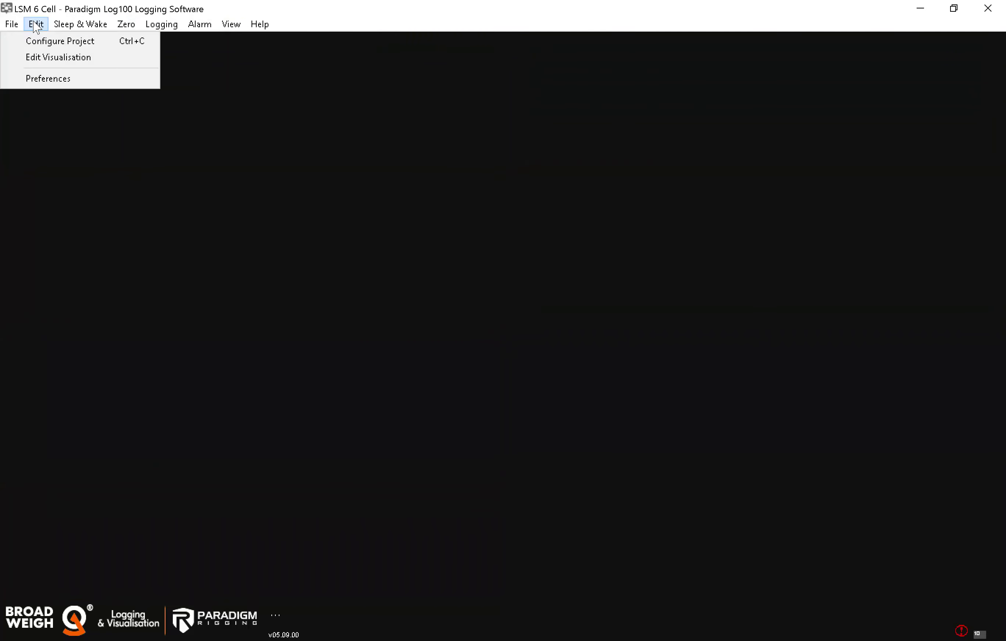
left_click(46, 59)
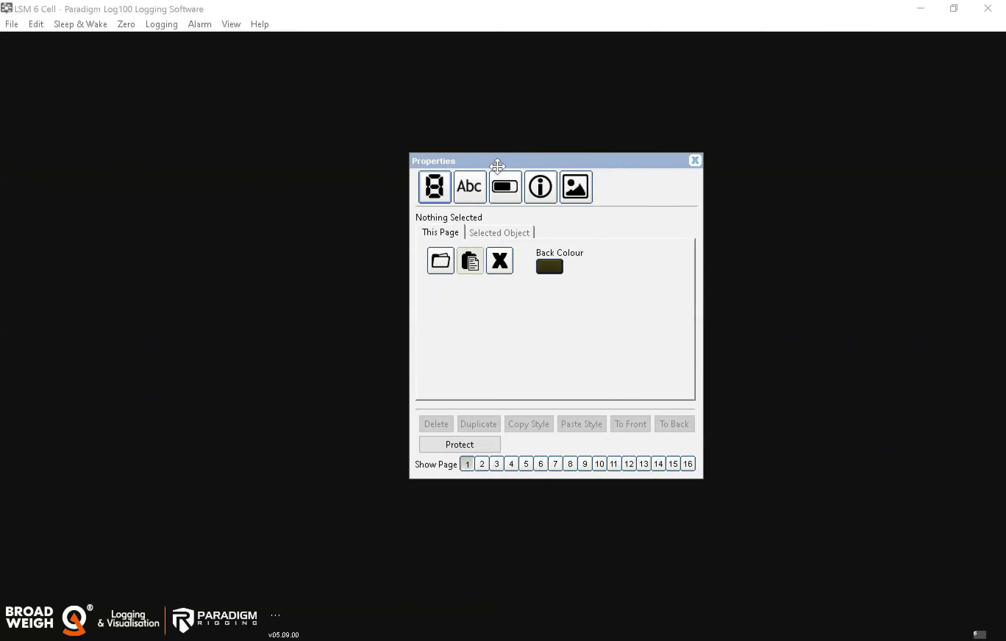
left_click_drag(497, 160, 737, 110)
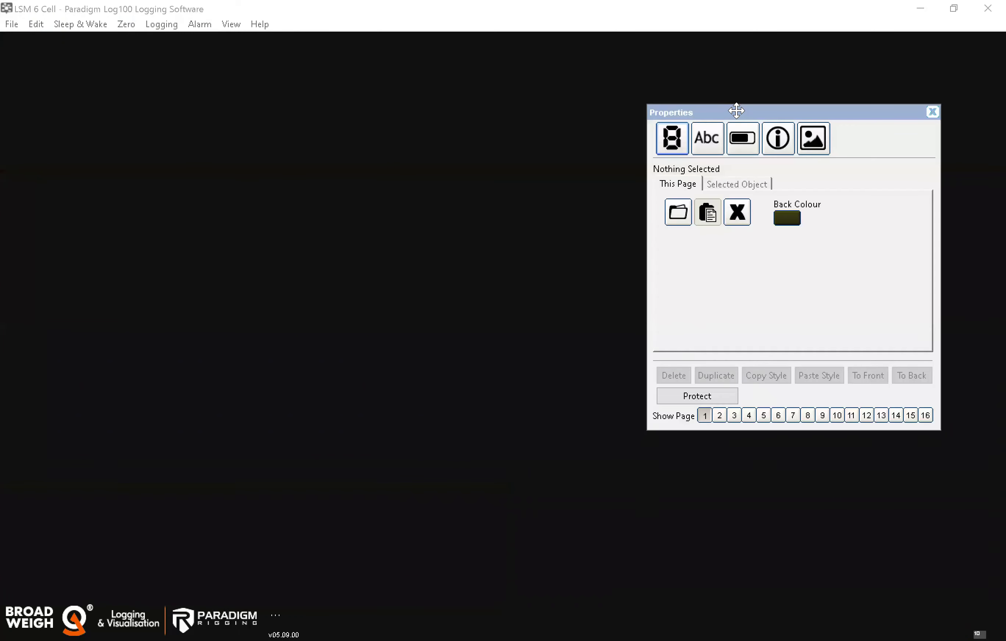
Step: Add a display object, a text object and a bar object to visualisation page 1
left_click(672, 138)
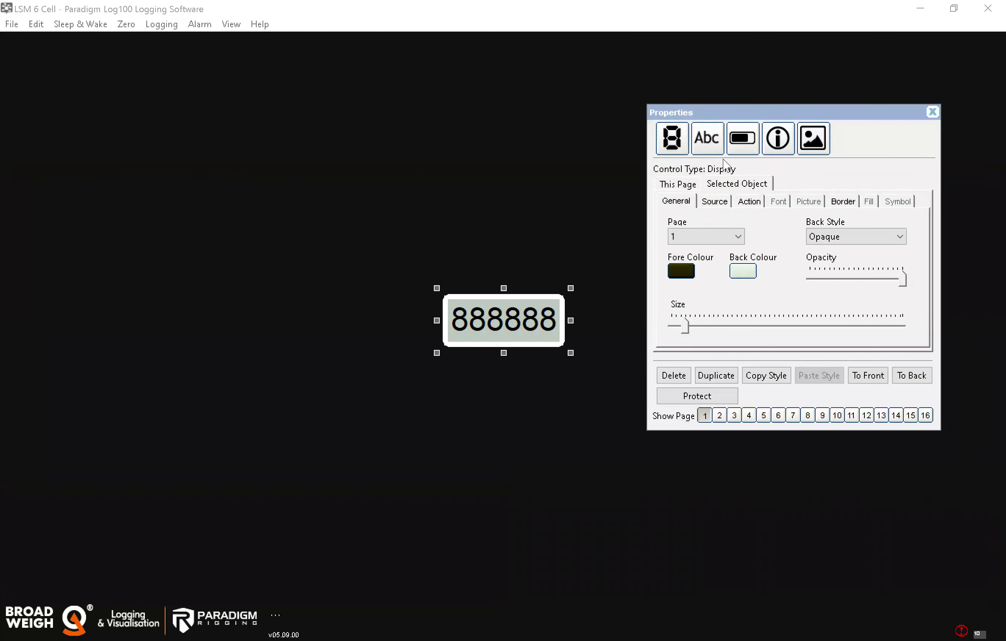
left_click(707, 139)
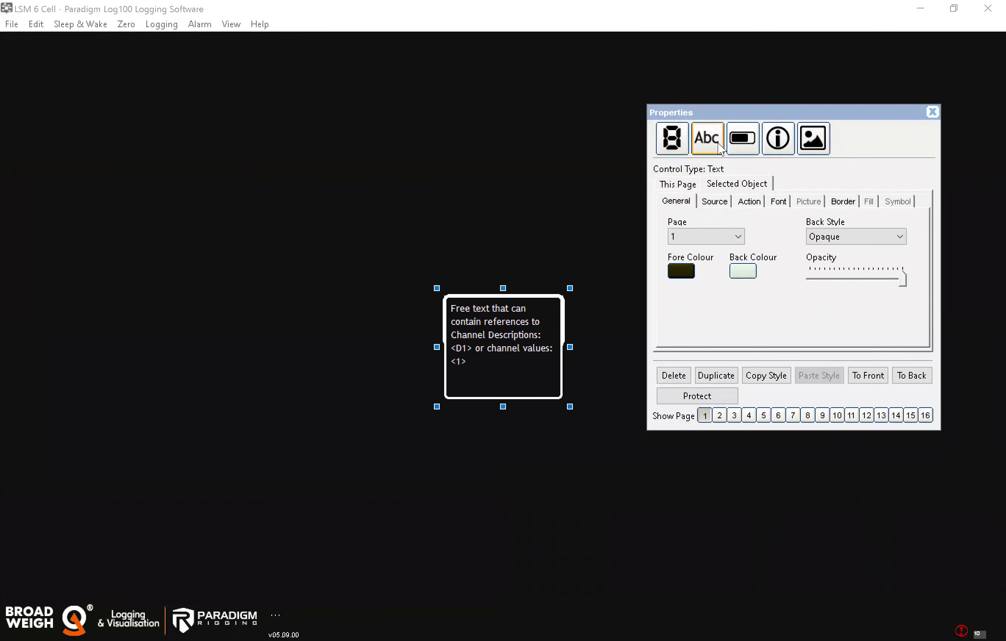
left_click(750, 144)
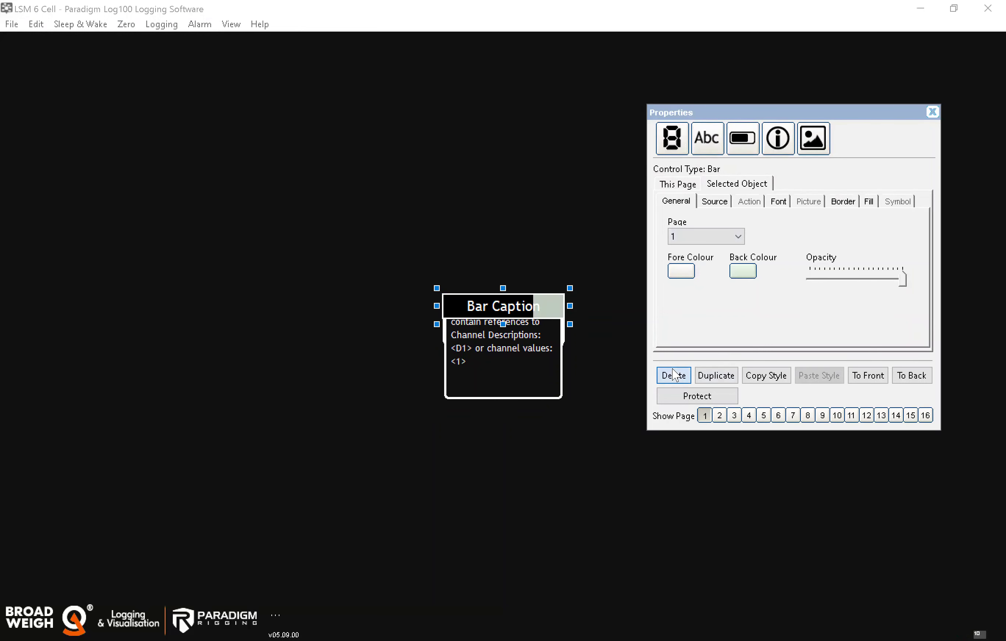
Step: Delete the bar, text and display objects from the visualisation page
key("Delete")
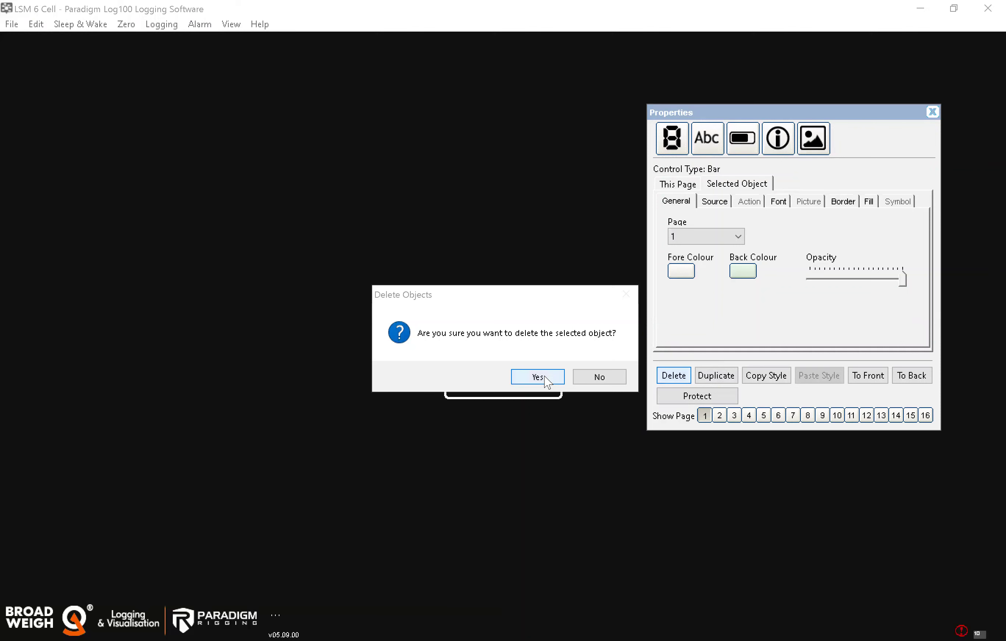
left_click(545, 378)
left_click(673, 375)
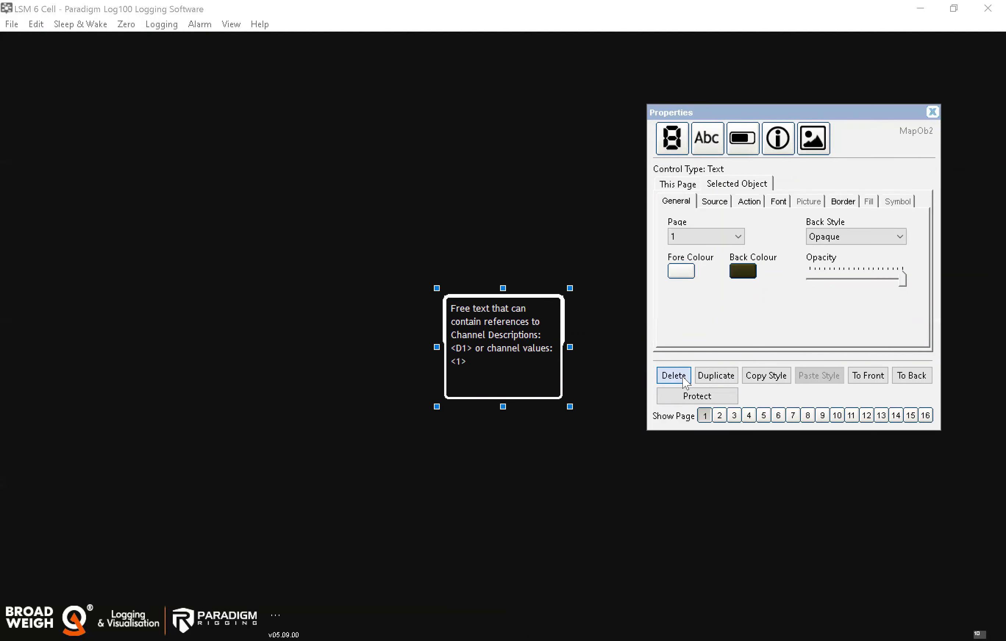
left_click(543, 377)
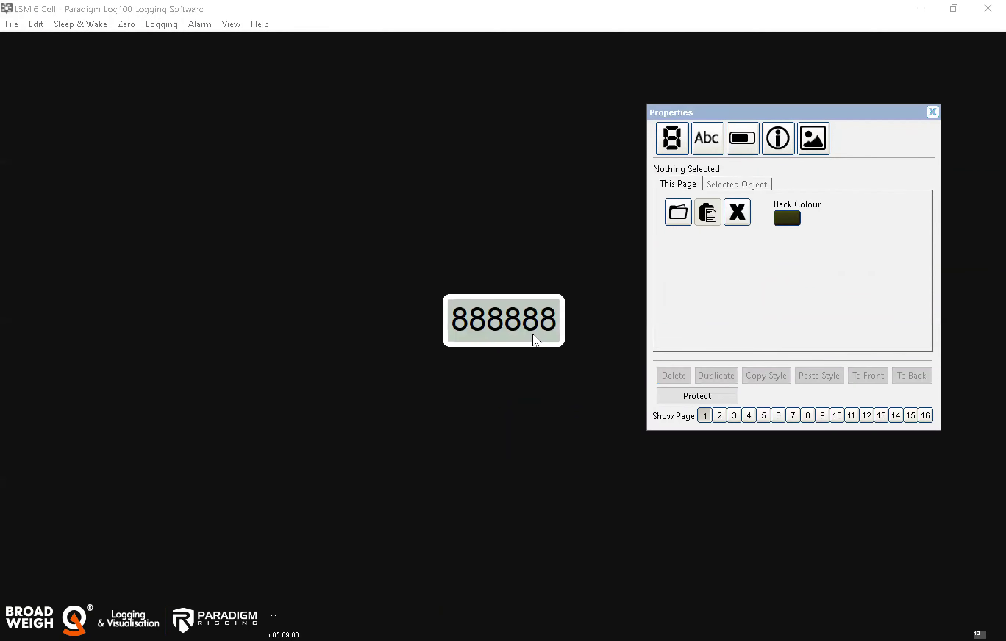
left_click(536, 340)
left_click(675, 376)
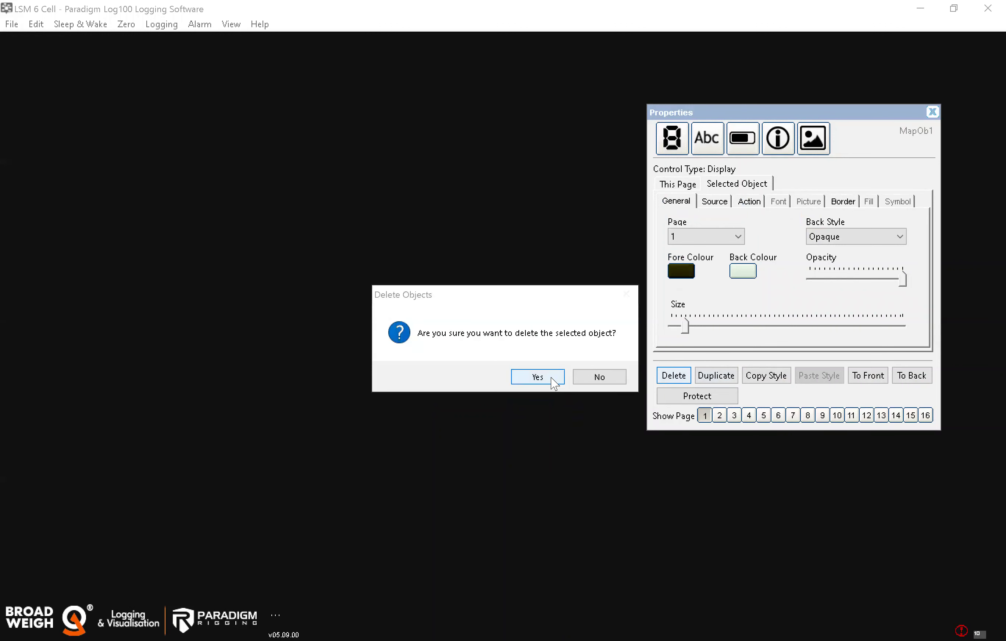
left_click(552, 378)
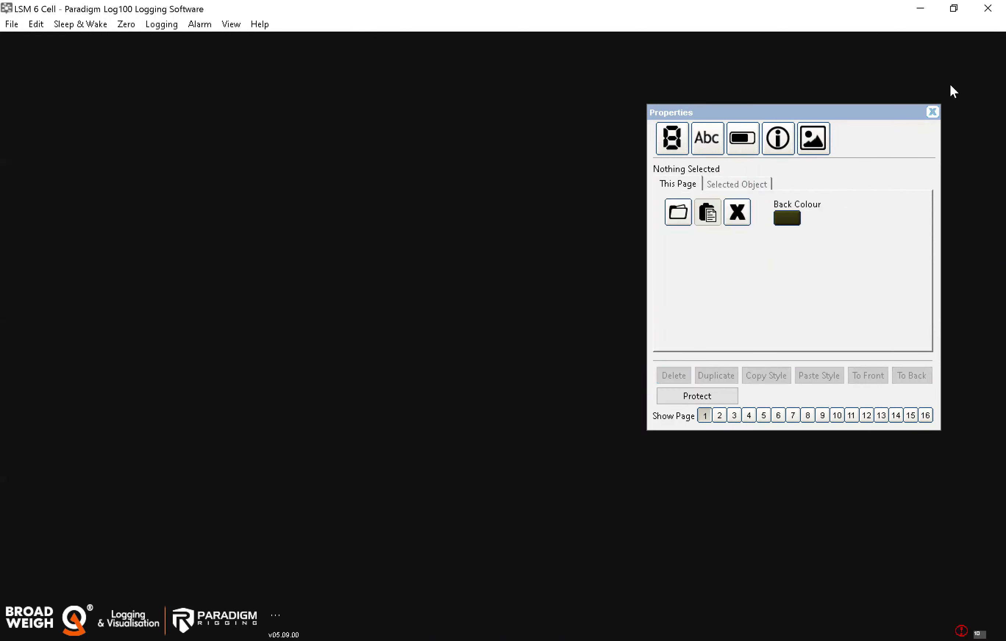
Step: Close the visualisation editor and return to the All Channels view
left_click(933, 113)
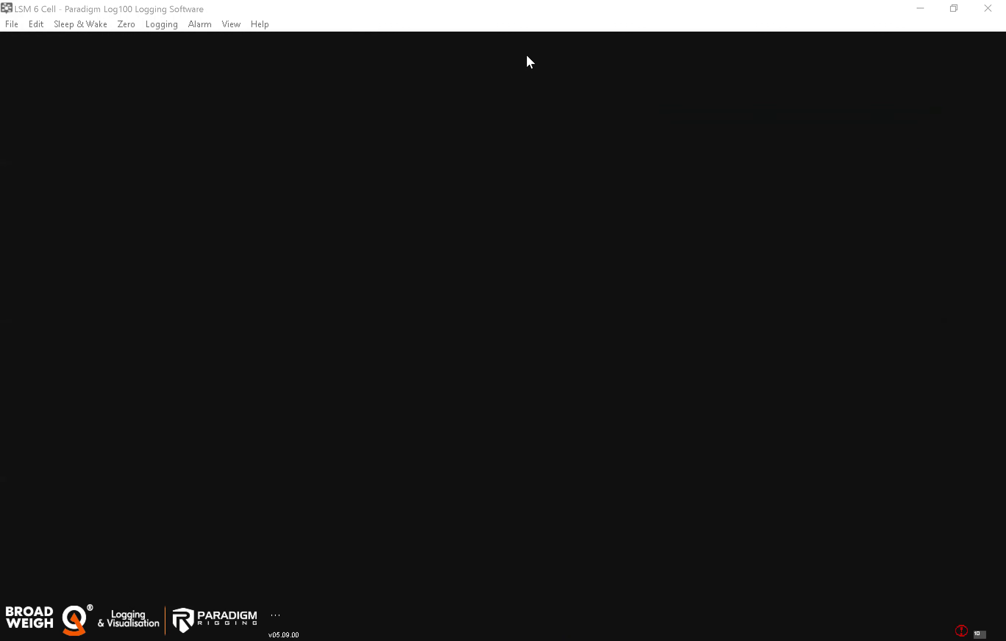
left_click(231, 24)
left_click(217, 38)
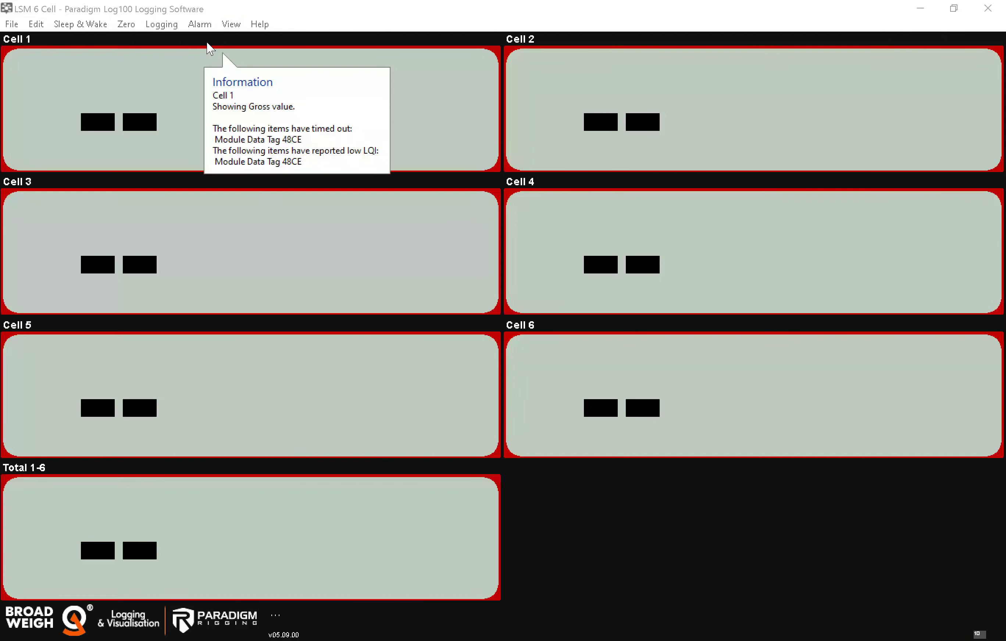
Step: Save the project to the Desktop as a project file named "LSM 6 Cell"
left_click(12, 24)
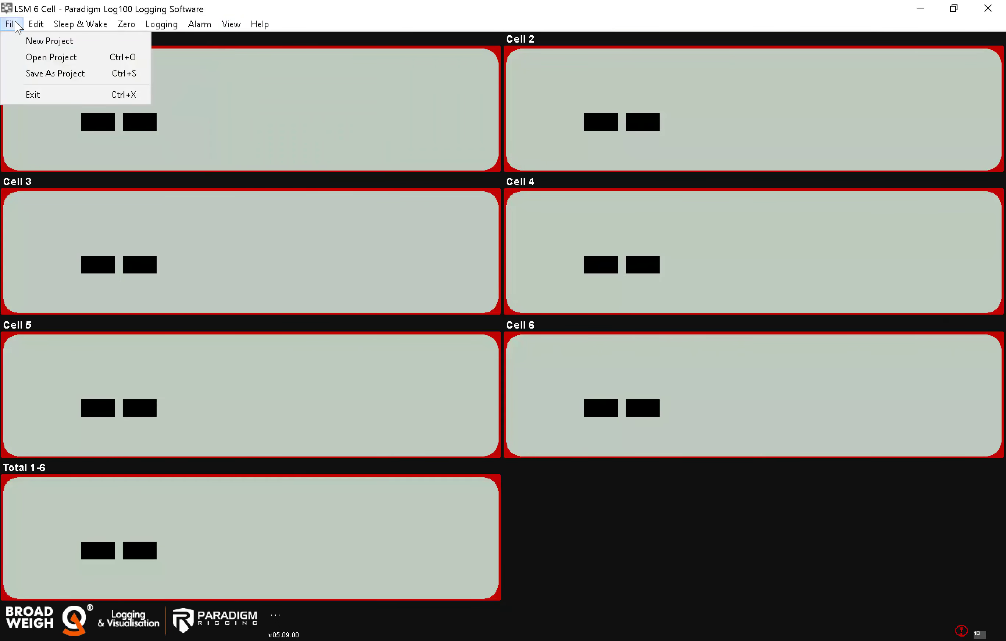
left_click(50, 74)
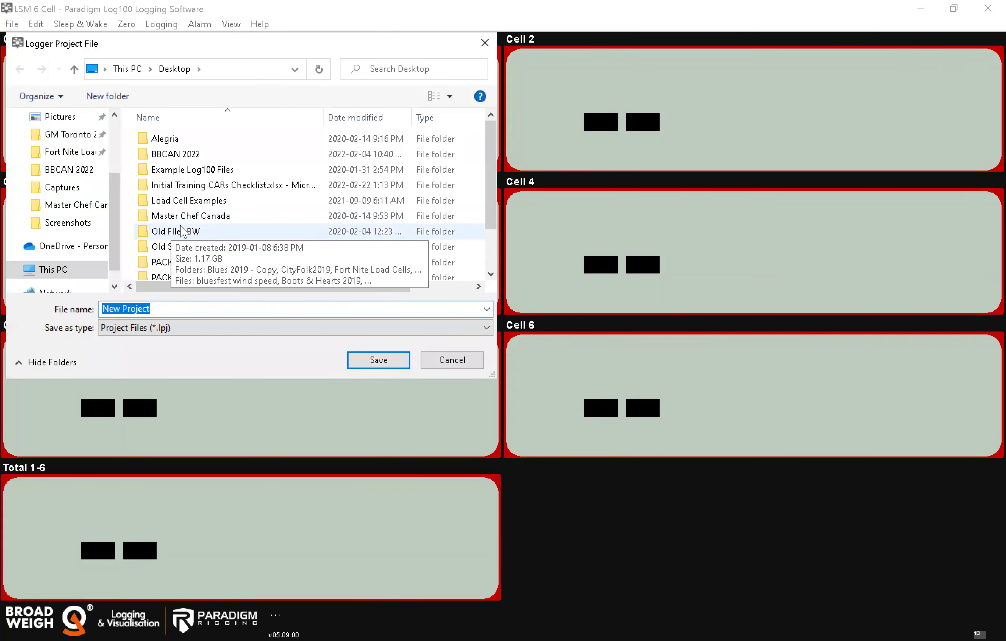
type("LSM ^ ")
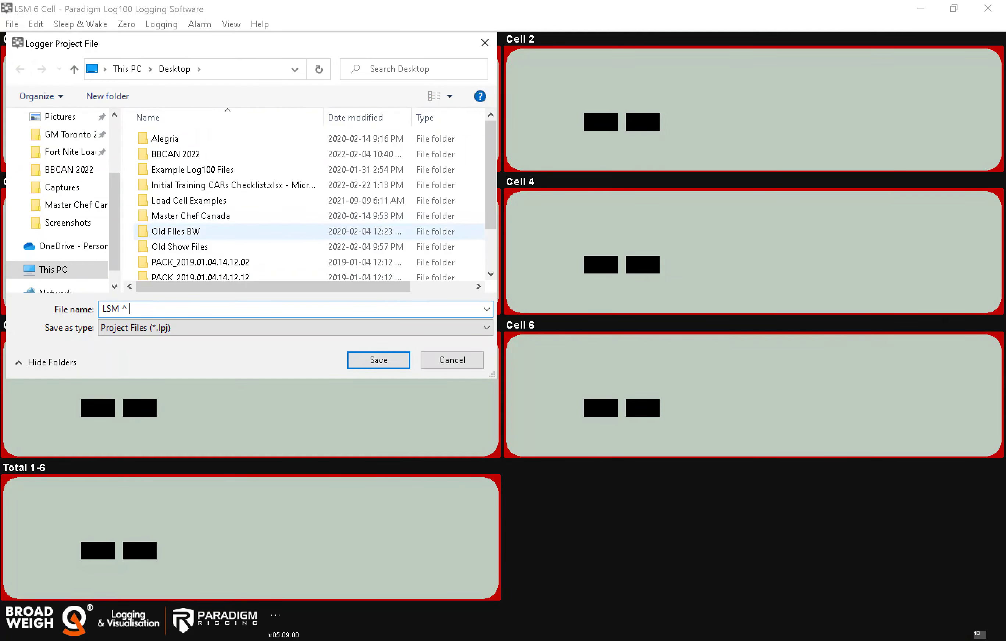
type("Cell")
key("BackSpace")
key("BackSpace")
key("BackSpace")
key("BackSpace")
key("BackSpace")
key("BackSpace")
key("BackSpace")
type("6 Cell")
left_click(370, 367)
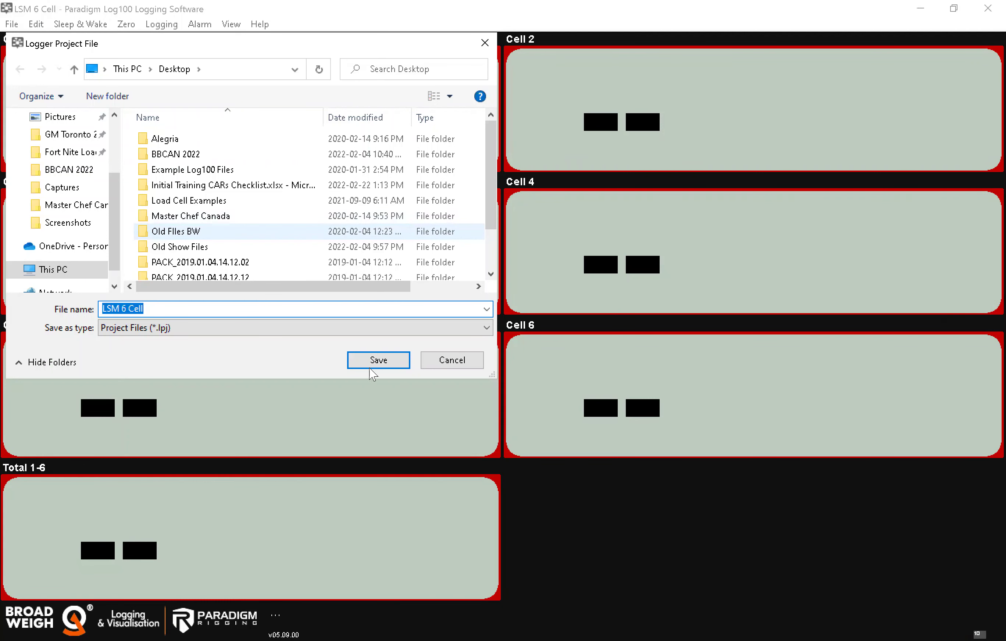